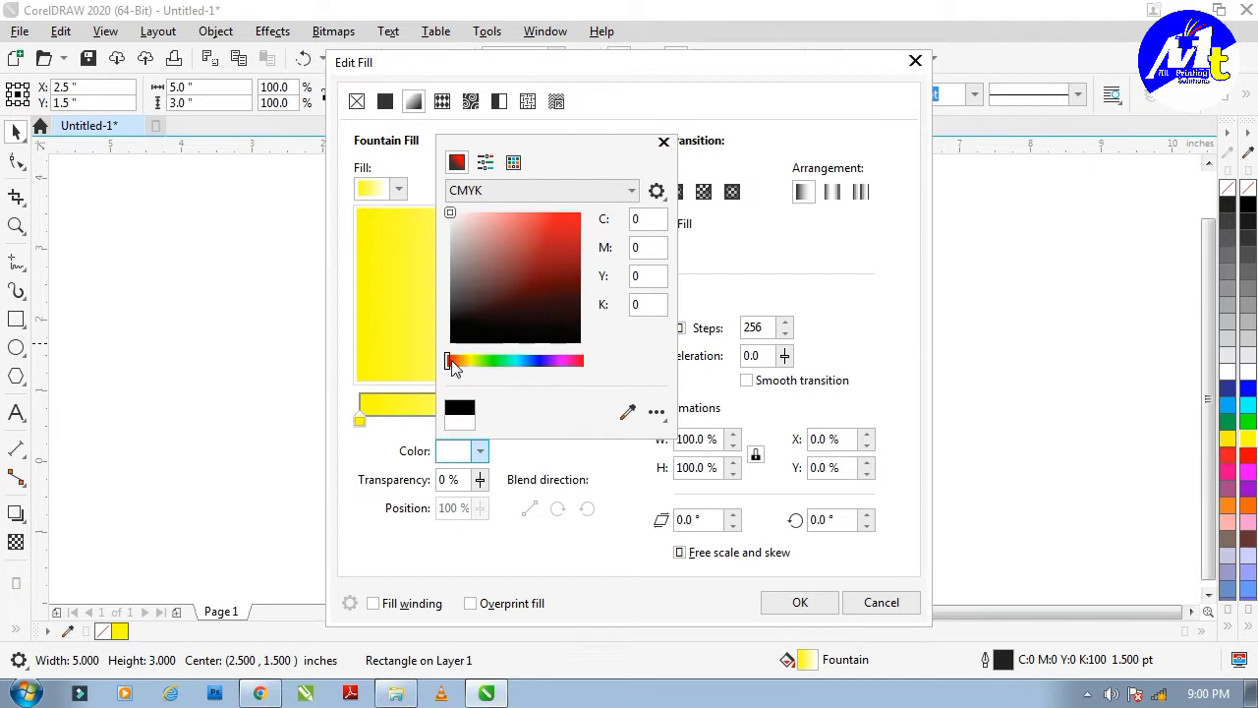
Change the fountain fill's end colour to pink, using the RGB colour model.
drag(450, 362, 570, 365)
click(565, 191)
click(569, 211)
click(565, 195)
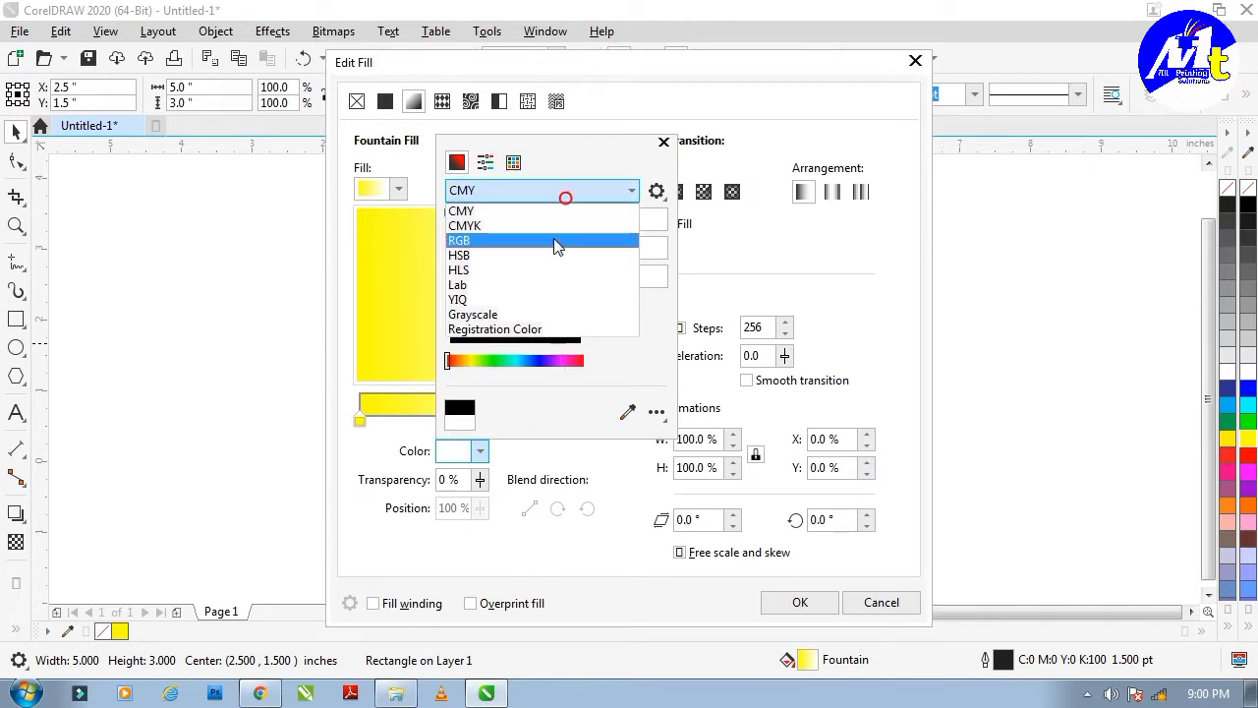
click(556, 241)
click(562, 223)
click(564, 362)
click(490, 453)
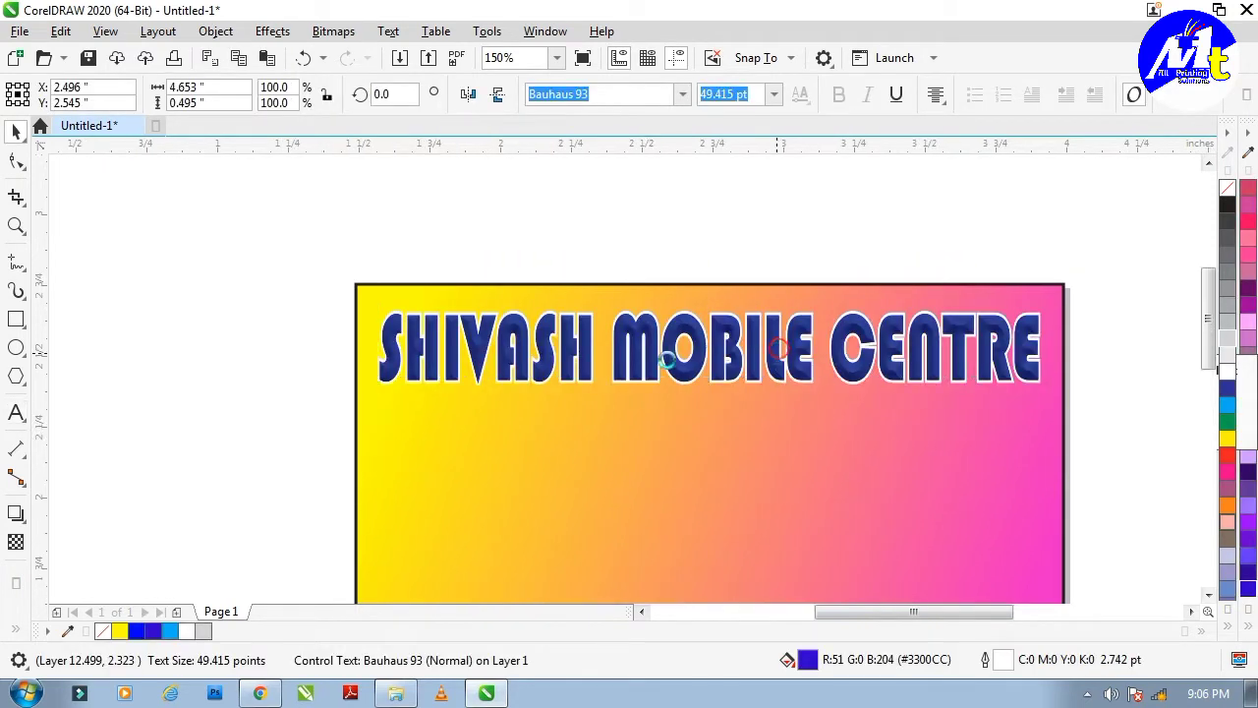
Nudge the SHIVASH MOBILE CENTRE headline down slightly, undoing a trial light grey fill.
scroll(646, 343, up, 2)
drag(646, 343, 646, 359)
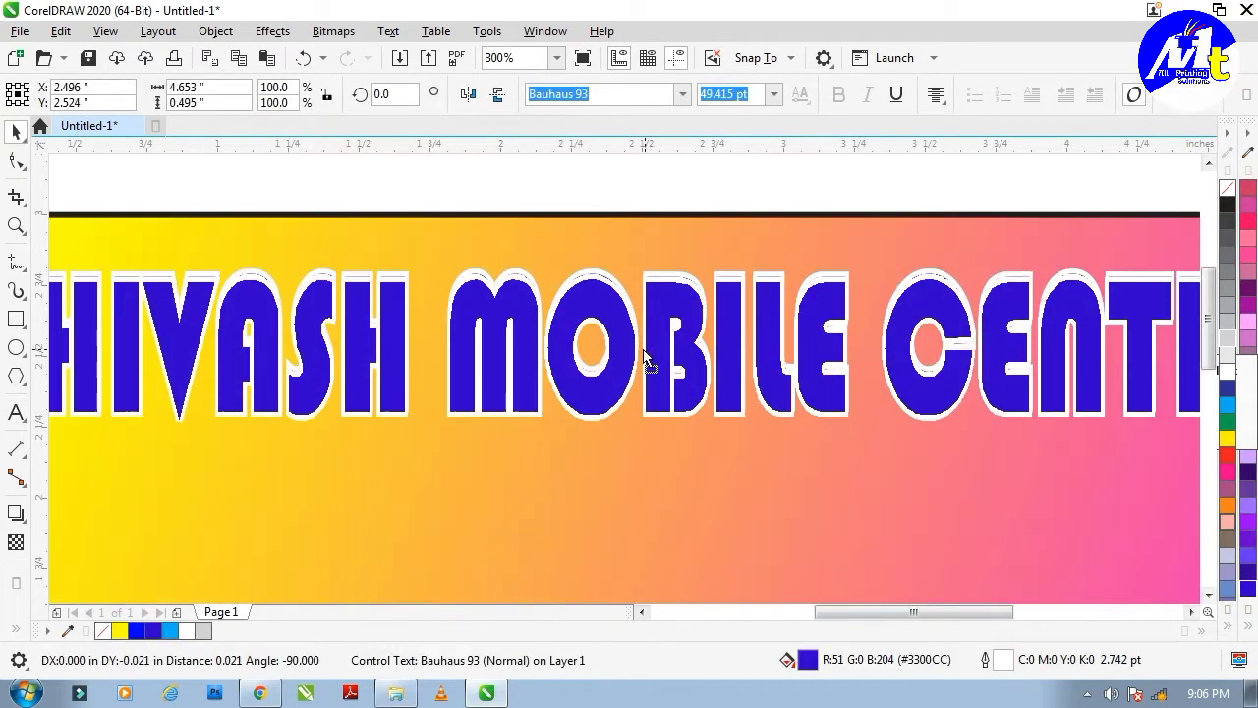
click(1233, 334)
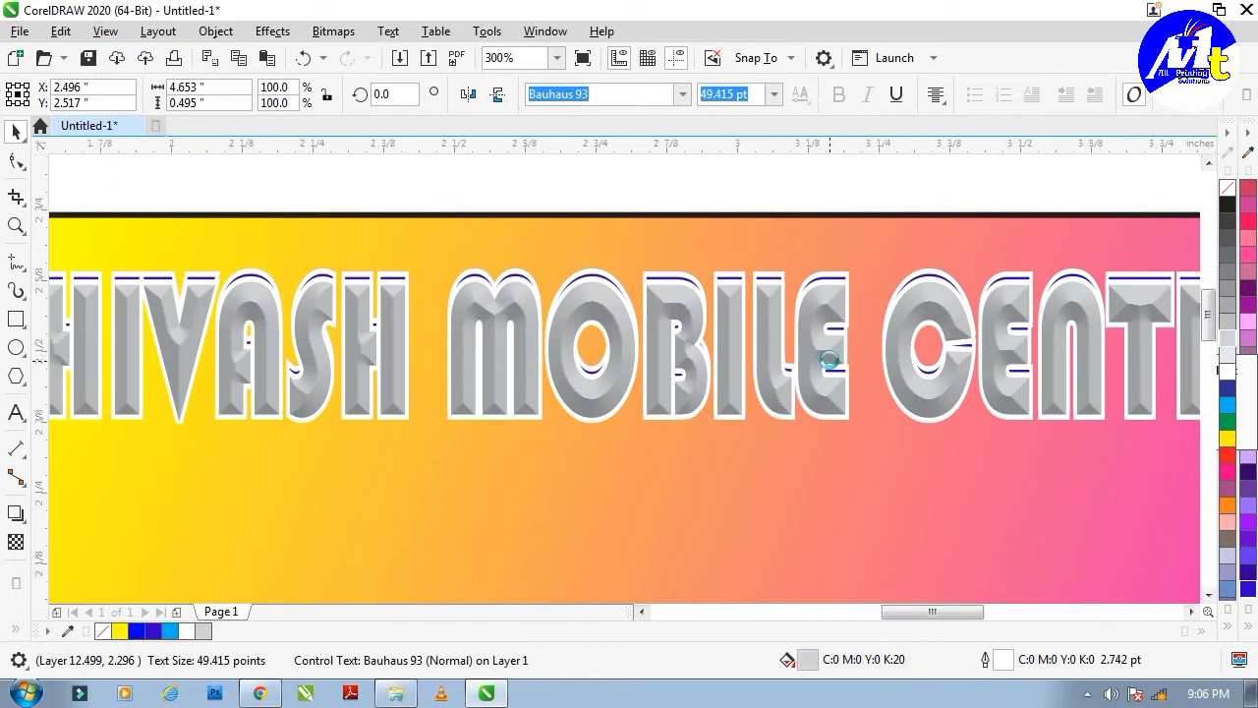
scroll(829, 367, up, 2)
key(ctrl+z)
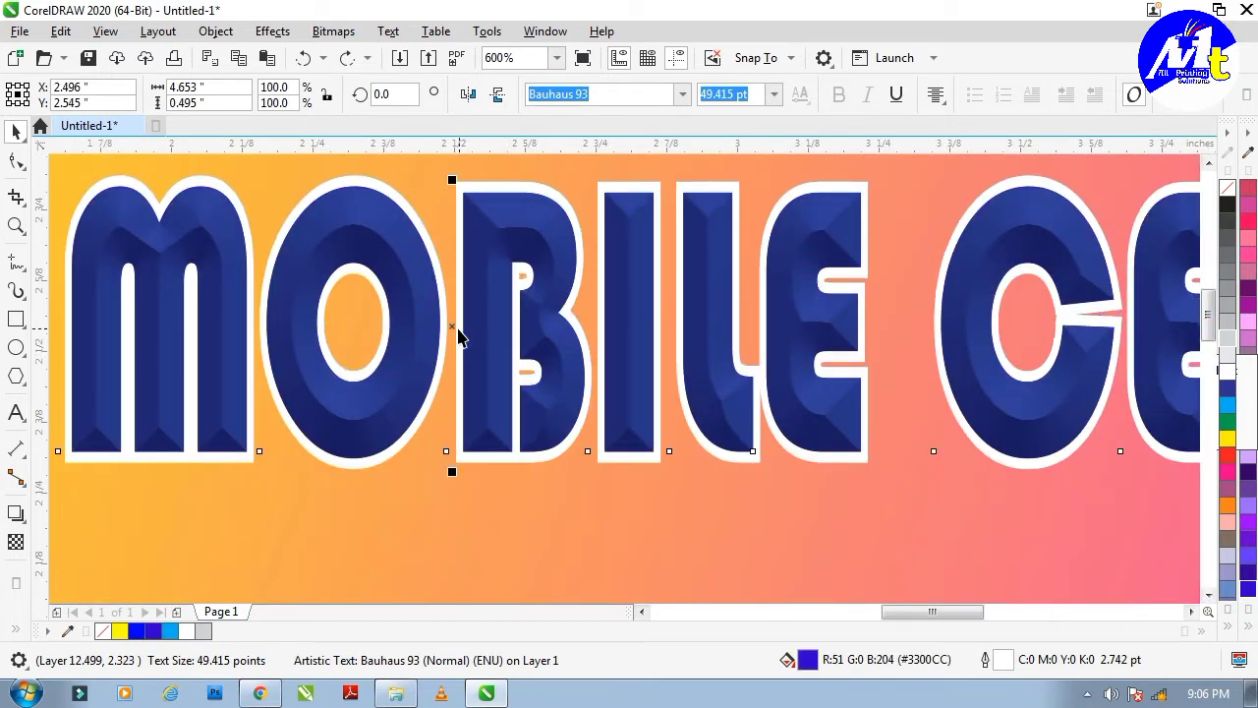
Make a light grey copy of the headline and place it just beneath the original.
drag(458, 336, 458, 417)
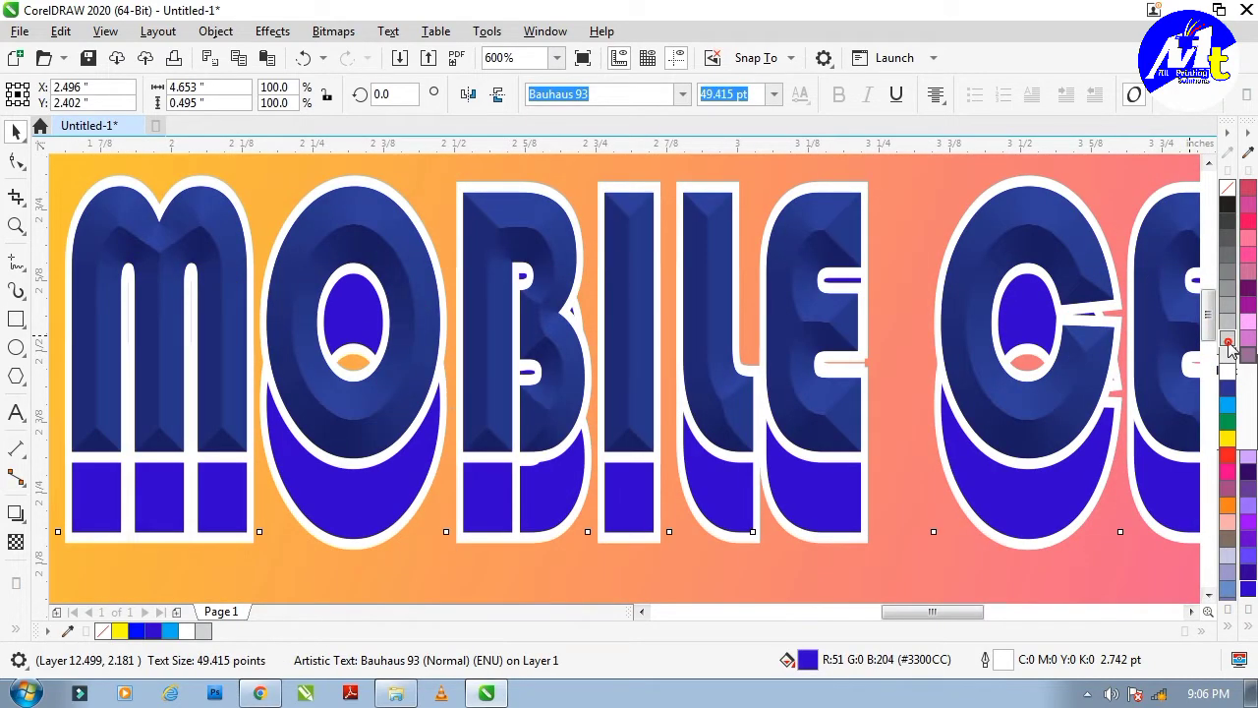
click(1229, 344)
drag(455, 405, 464, 345)
scroll(472, 360, down, 2)
scroll(474, 384, up, 1)
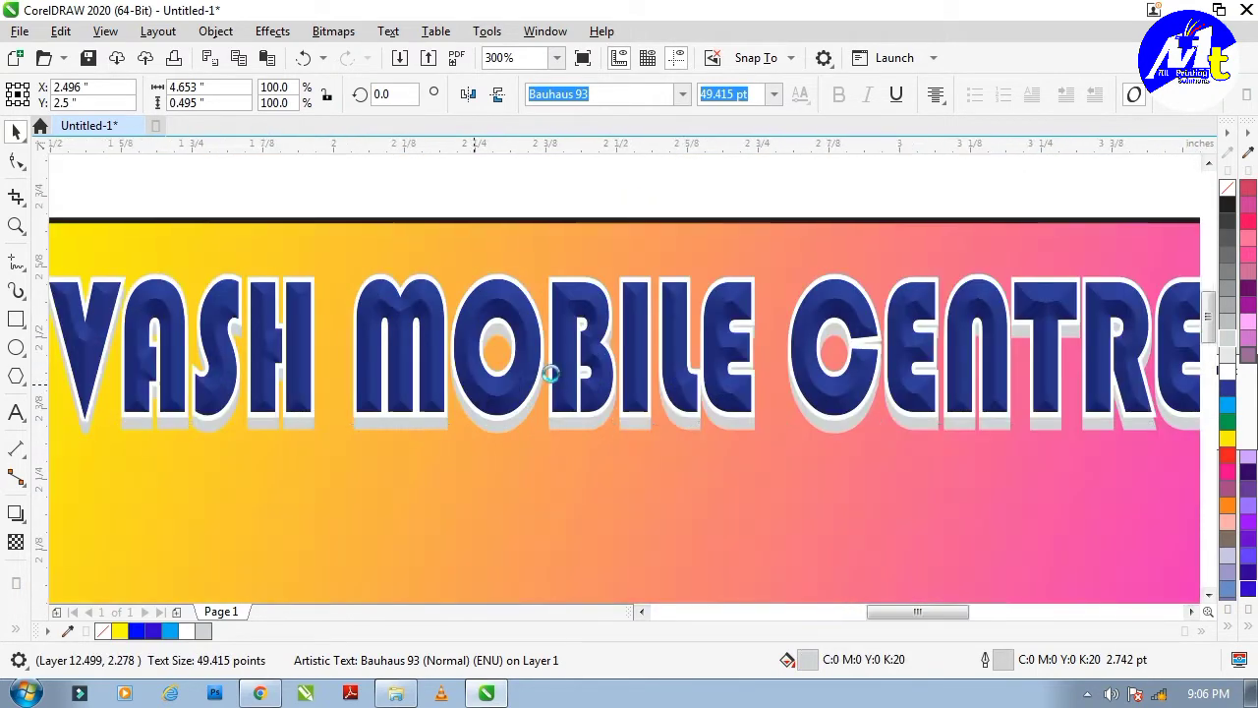
scroll(551, 374, up, 1)
scroll(635, 362, down, 2)
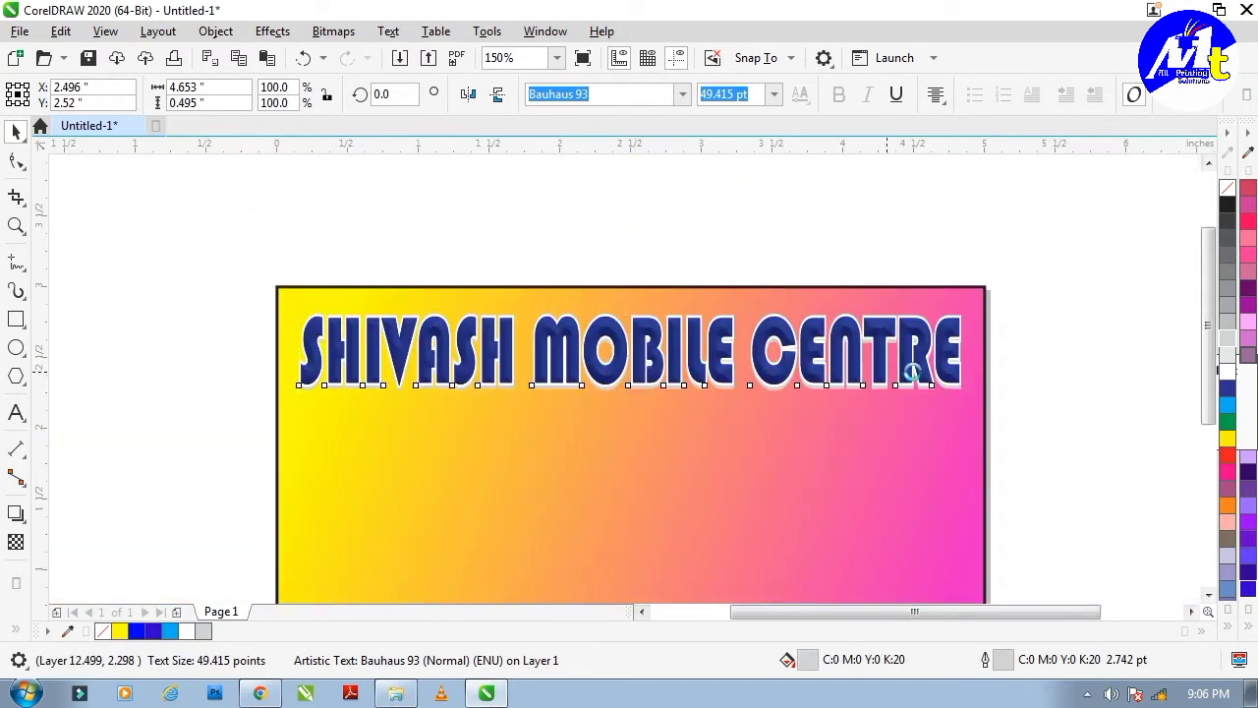
click(1077, 369)
Flip the grey headline copy upside down, directly below the headline.
scroll(586, 370, up, 1)
click(588, 374)
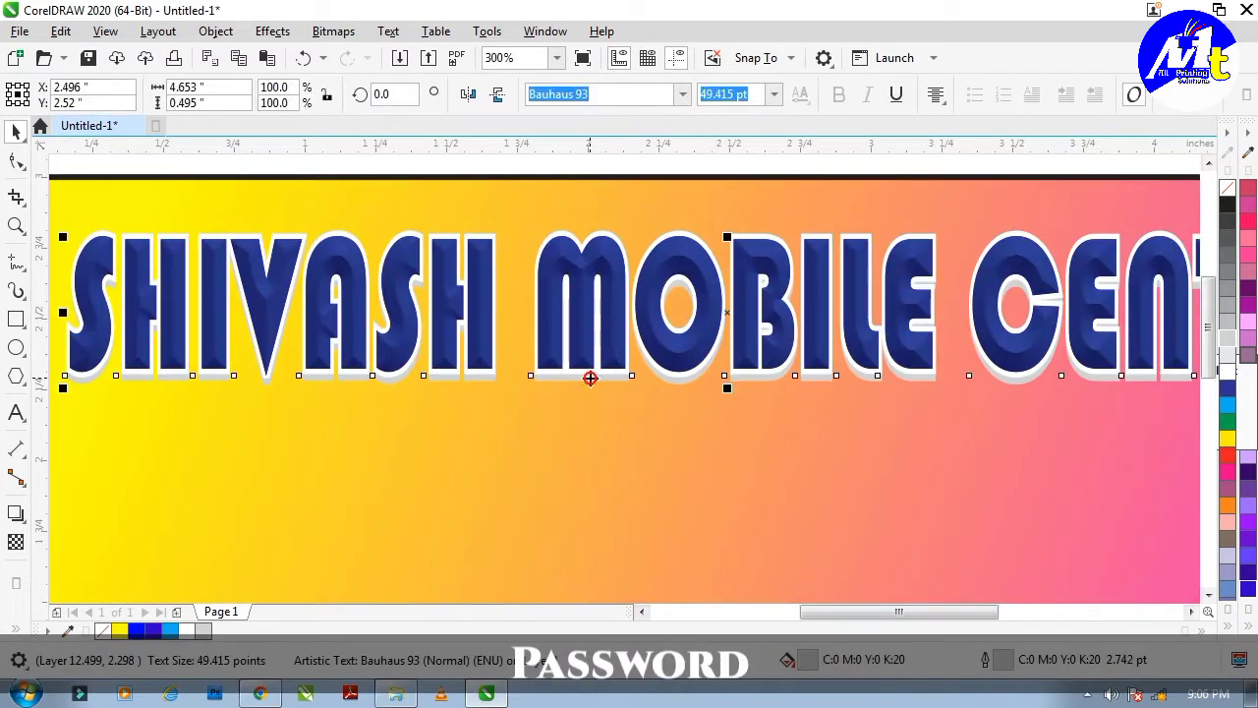
drag(730, 238, 711, 502)
drag(744, 422, 744, 418)
scroll(744, 423, down, 2)
Remove the reflection's outline and give it a linear transparency fading toward the bottom.
click(16, 542)
scroll(675, 384, up, 2)
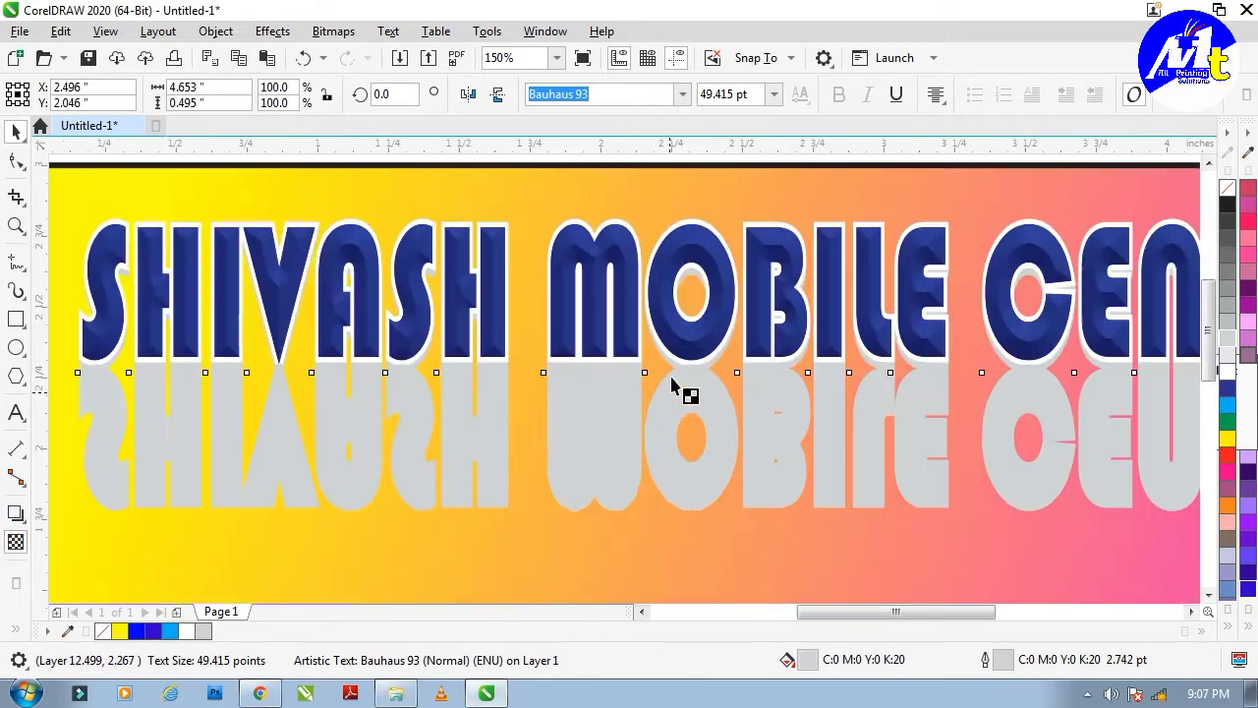
drag(677, 452, 677, 452)
key(ctrl+z)
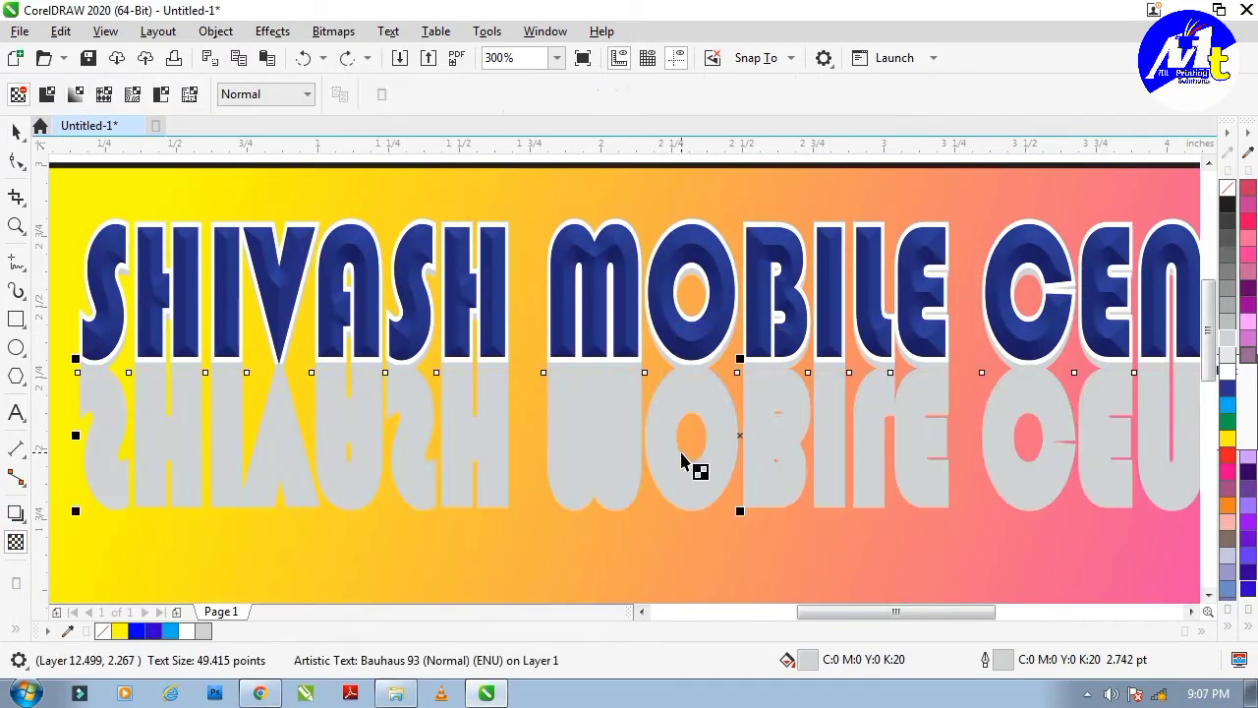
key(space)
right_click(1228, 188)
key(space)
drag(664, 318, 666, 456)
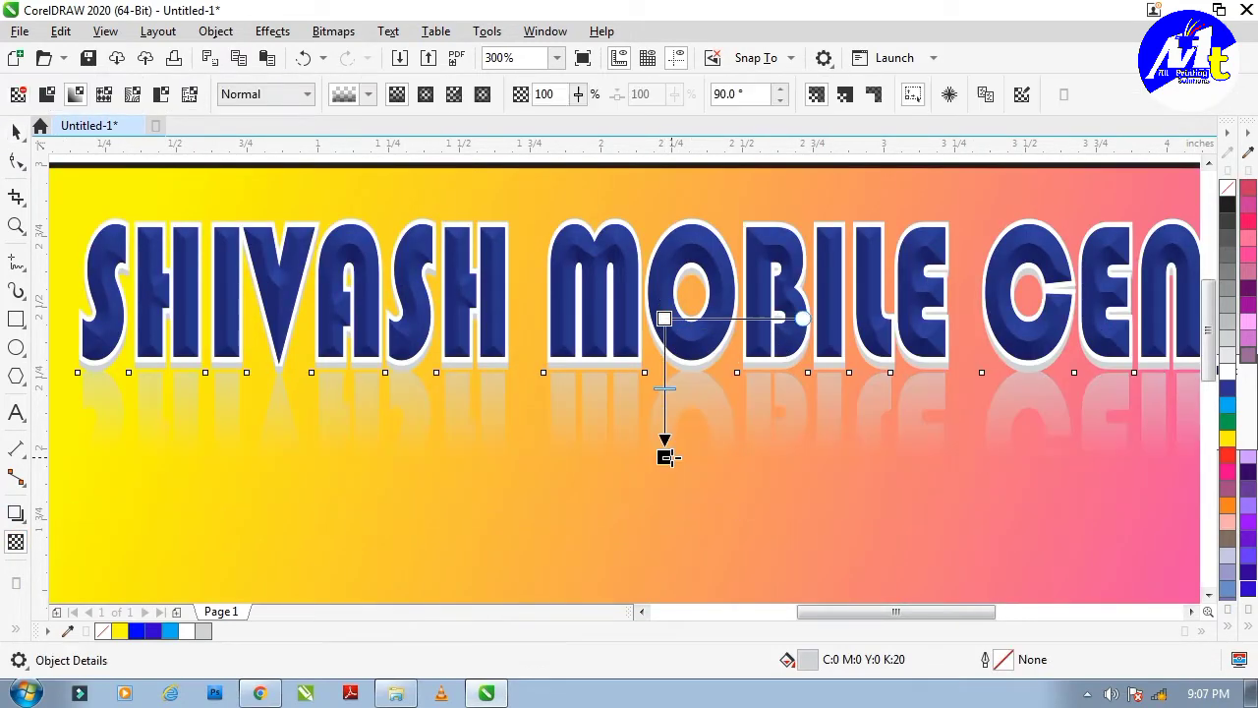
scroll(637, 388, down, 2)
key(space)
click(947, 399)
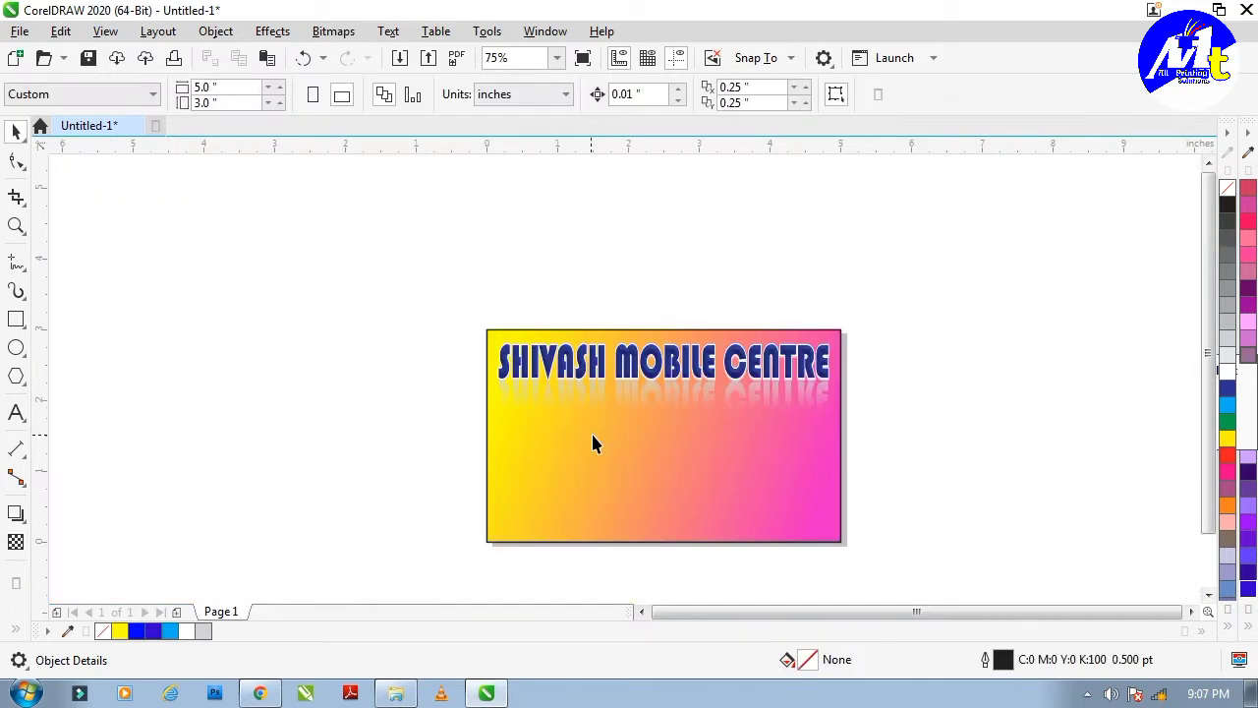
Type a bold 'FINANCE' text line below the headline.
scroll(637, 424, up, 1)
key(F8)
click(645, 444)
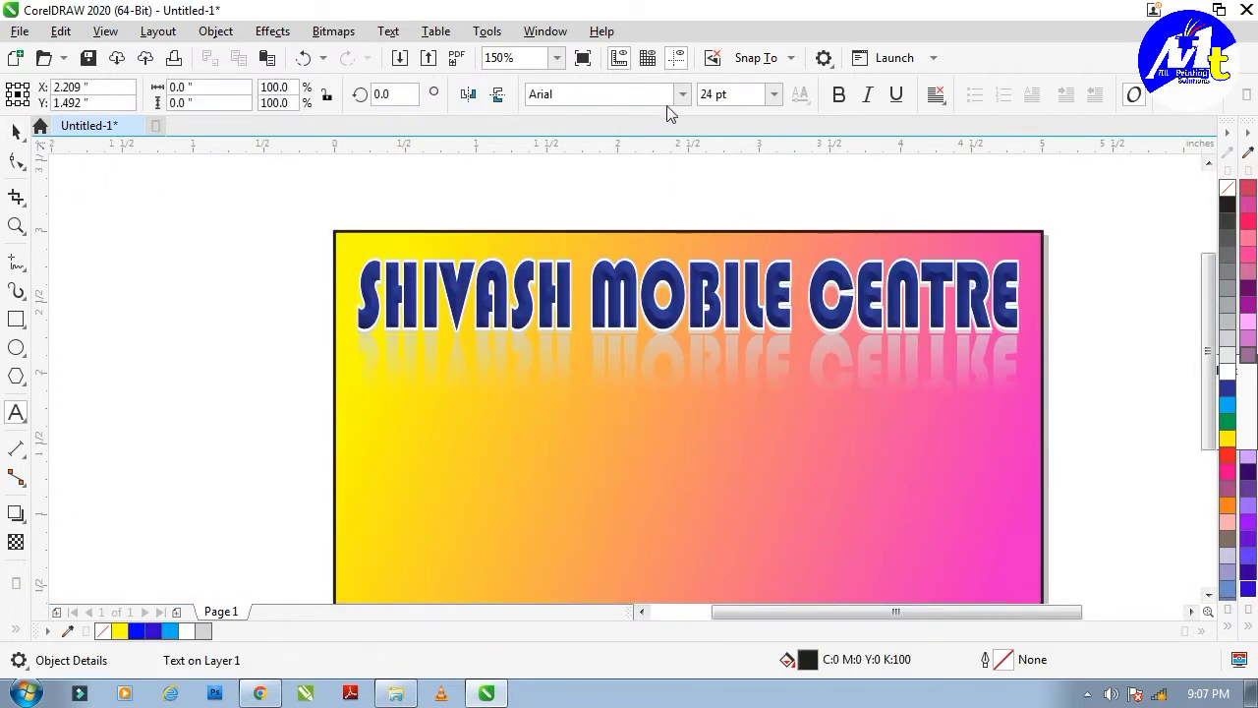
text(f)
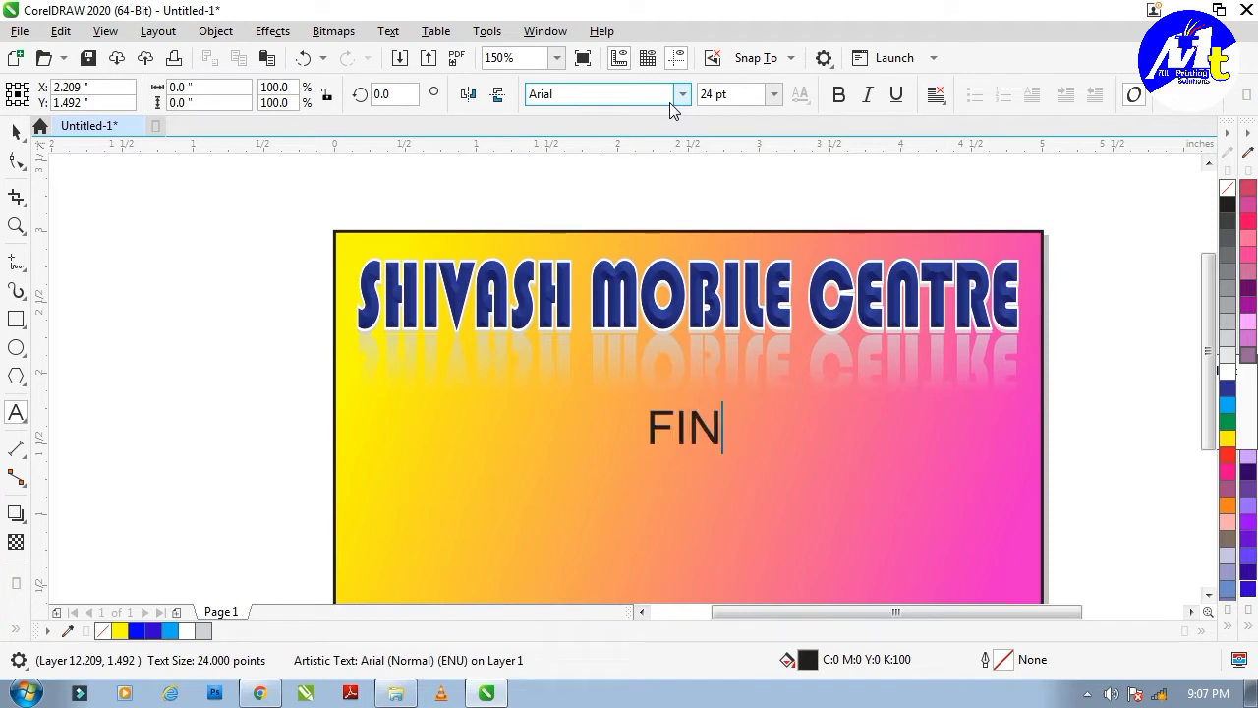
text(INANCE)
key(ctrl+a)
key(ctrl+b)
key(ctrl+space)
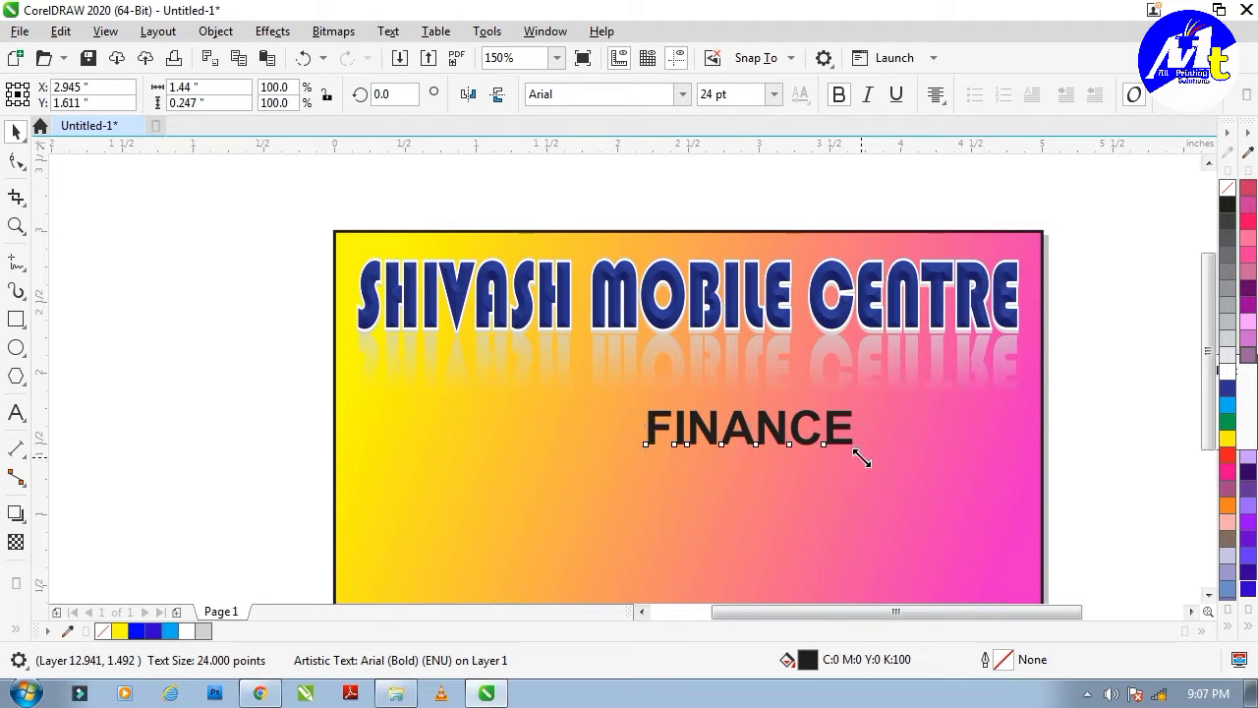
Enlarge FINANCE to about 54.6 pt, reposition it, and colour it blue-purple.
drag(862, 459, 989, 528)
drag(859, 423, 885, 400)
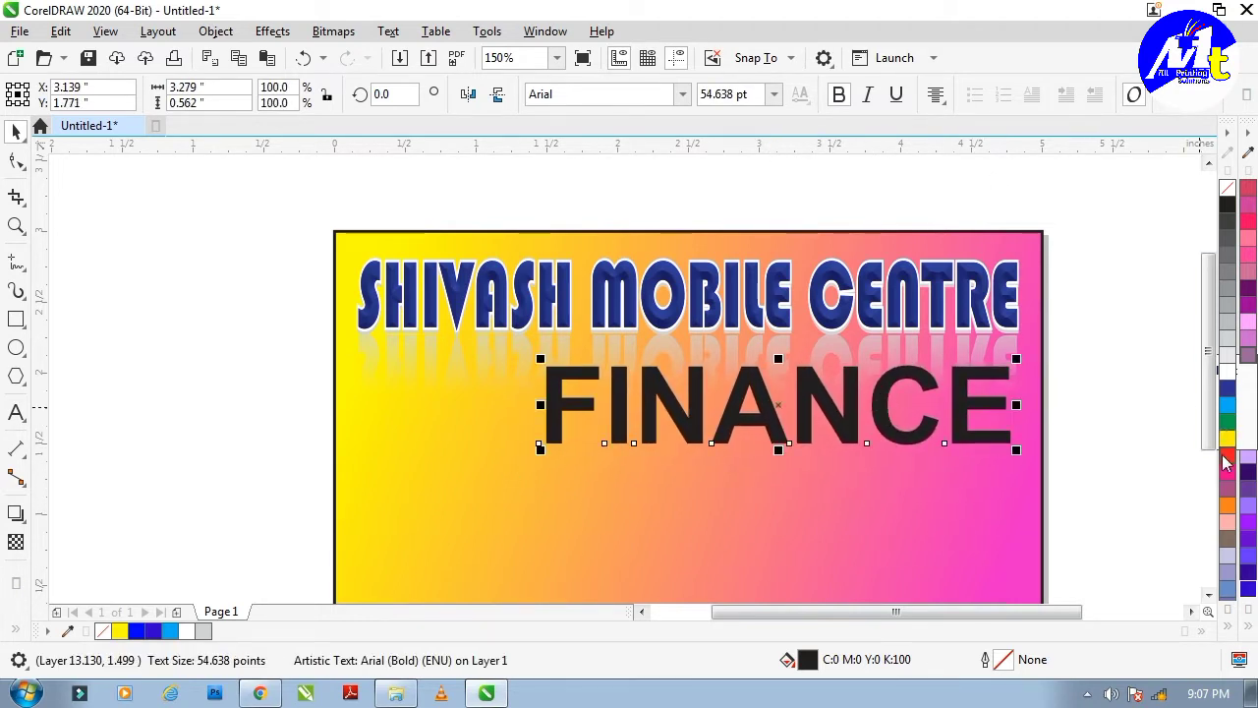
click(1175, 526)
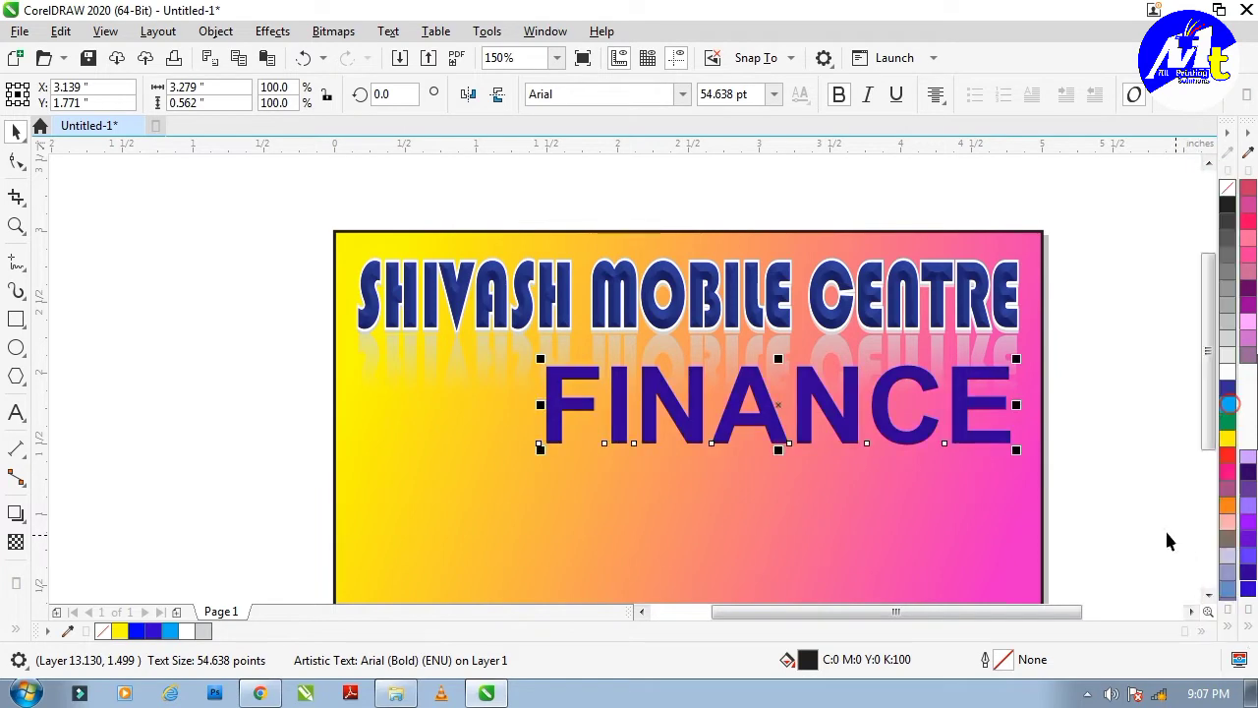
Change the FINANCE fill to a darker navy (#110F5C).
key(shift+F11)
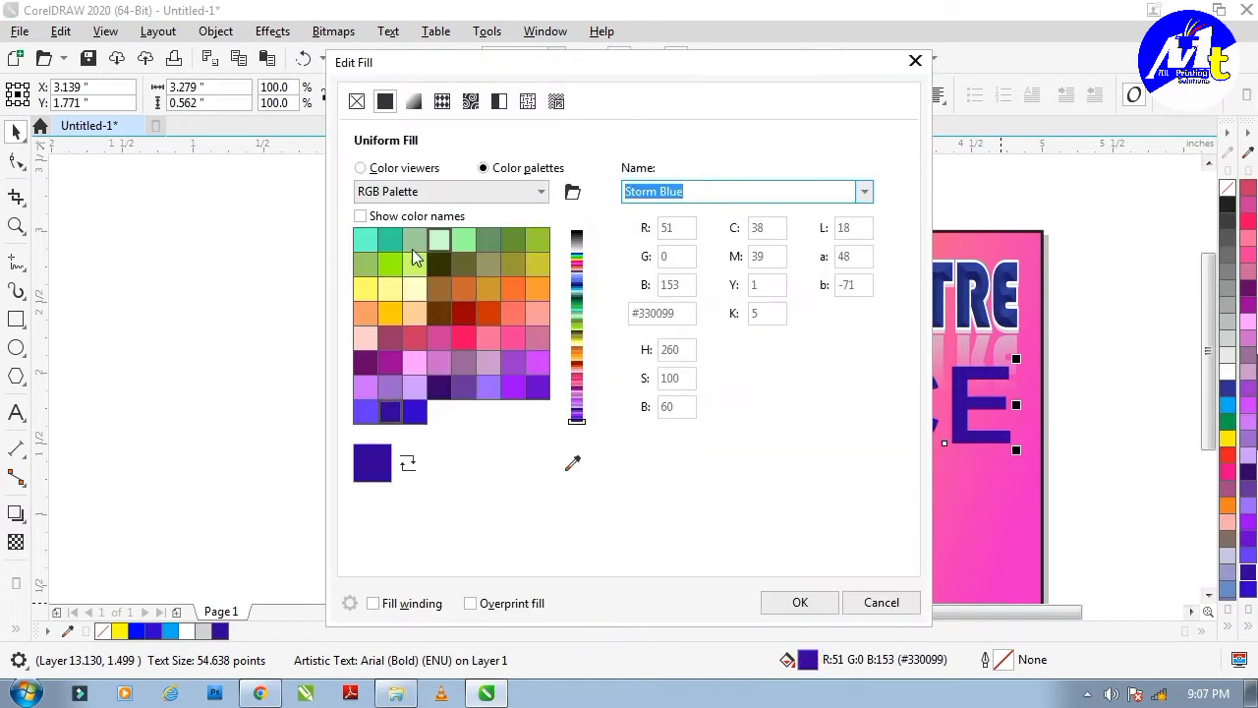
click(413, 168)
click(542, 355)
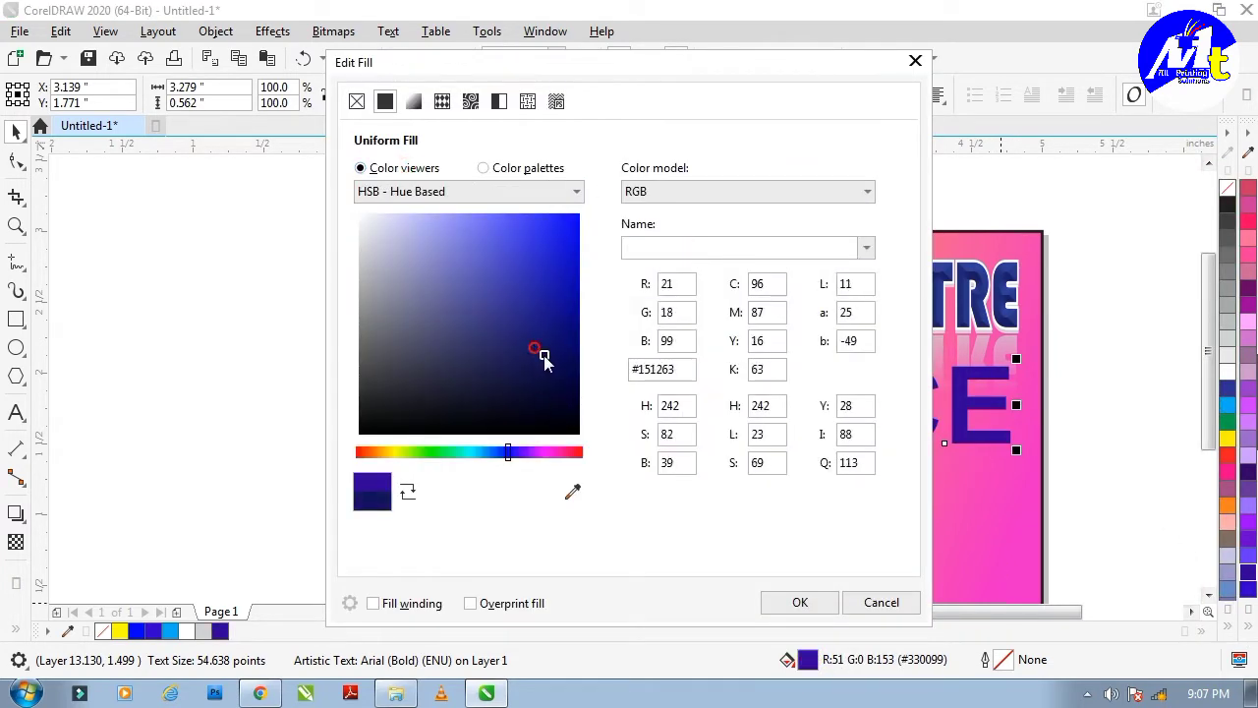
click(781, 604)
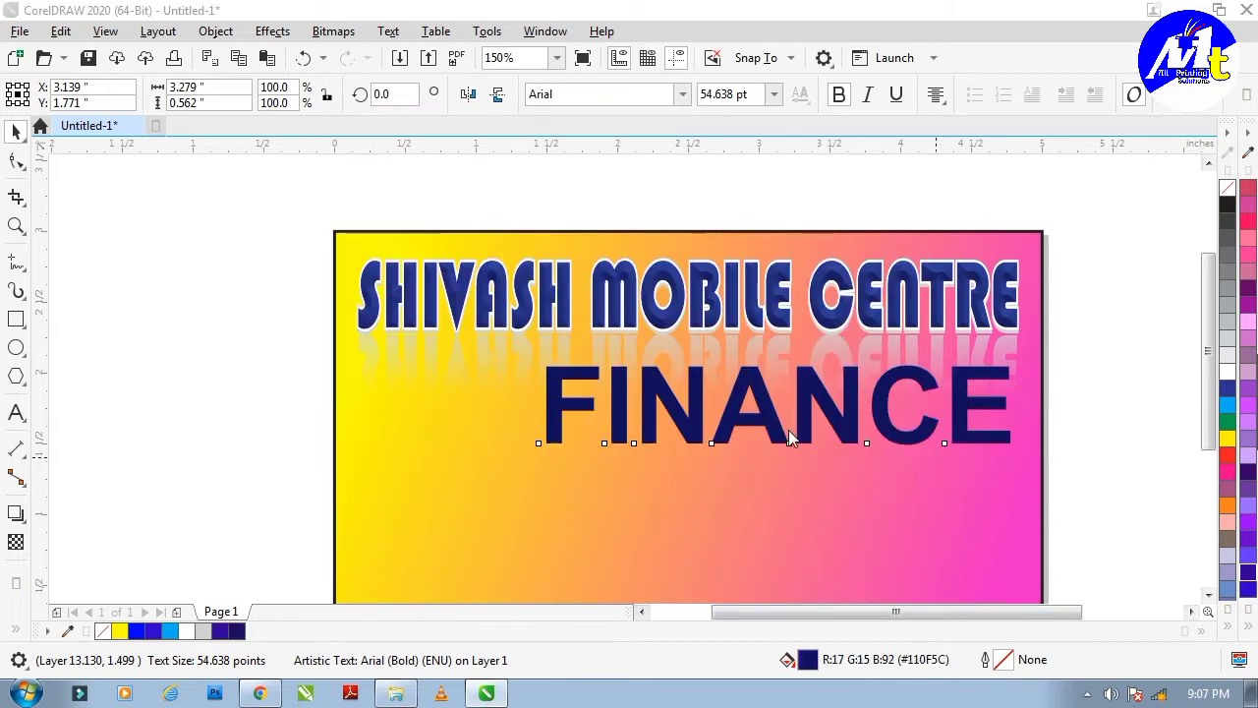
Give FINANCE a 3.0 pt white outline placed behind the fill.
key(F12)
click(507, 272)
click(478, 391)
click(740, 422)
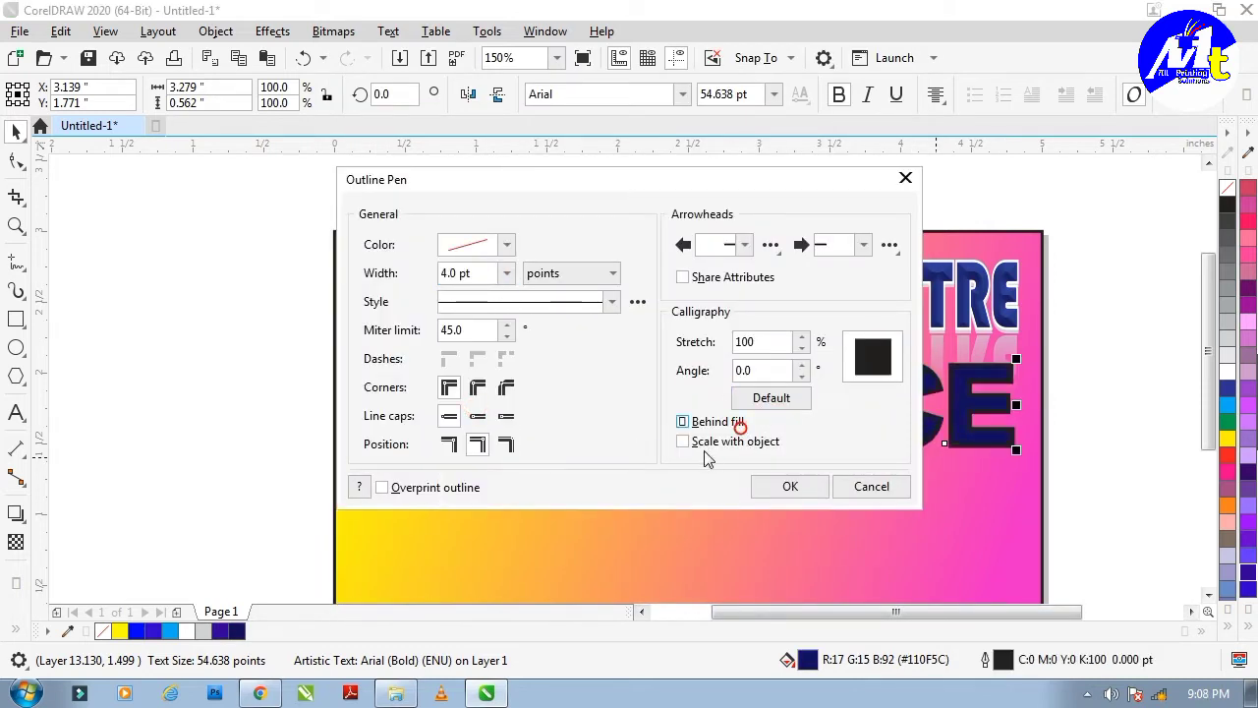
key(Return)
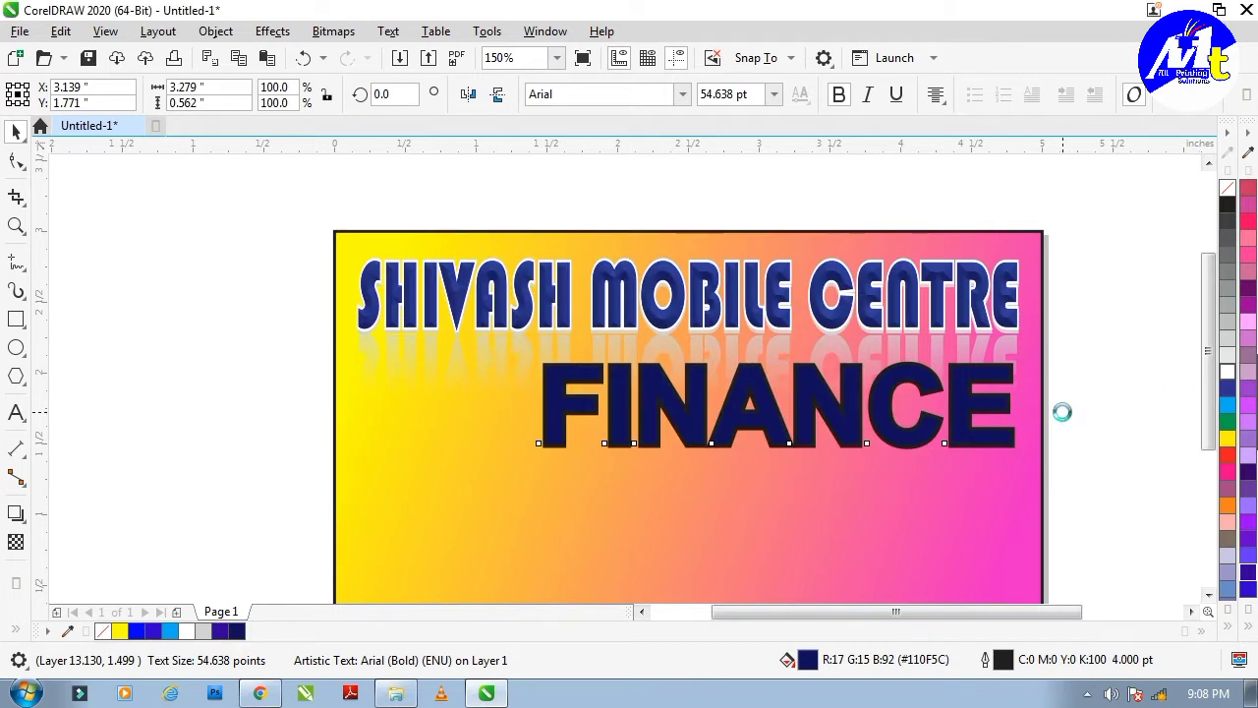
click(1070, 397)
scroll(849, 436, up, 2)
click(848, 403)
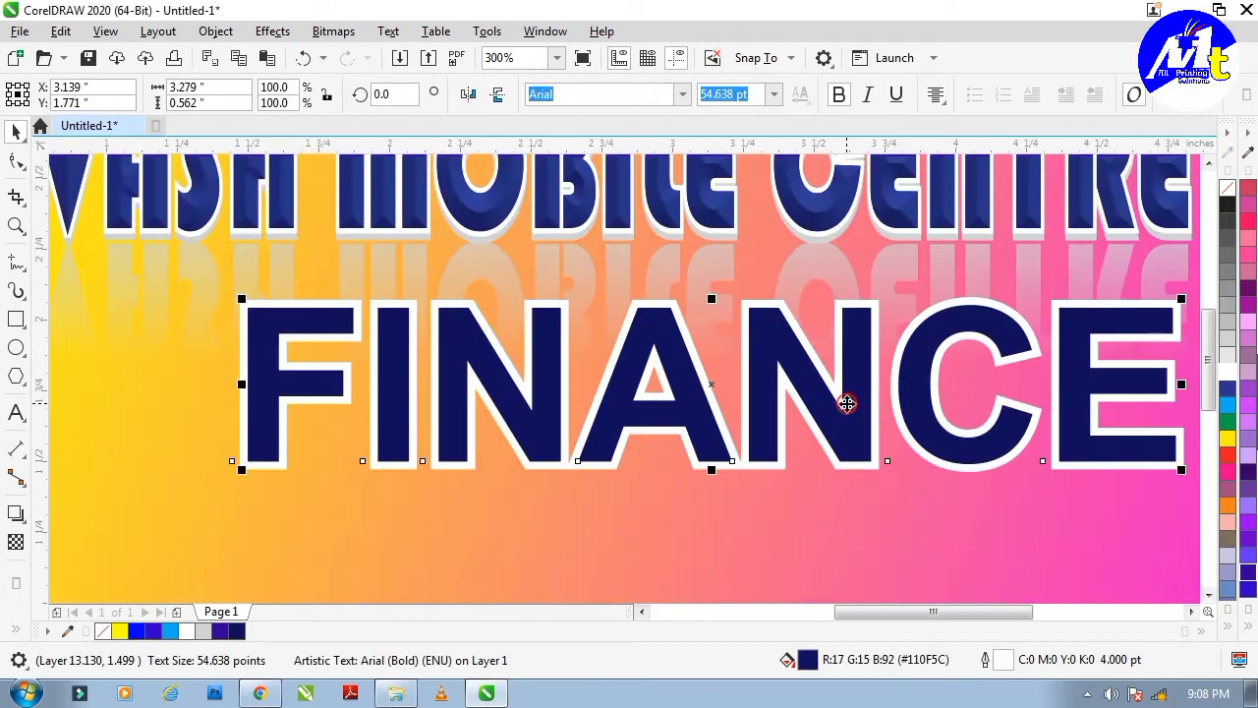
key(F12)
click(505, 271)
click(483, 390)
click(769, 488)
scroll(1026, 420, down, 2)
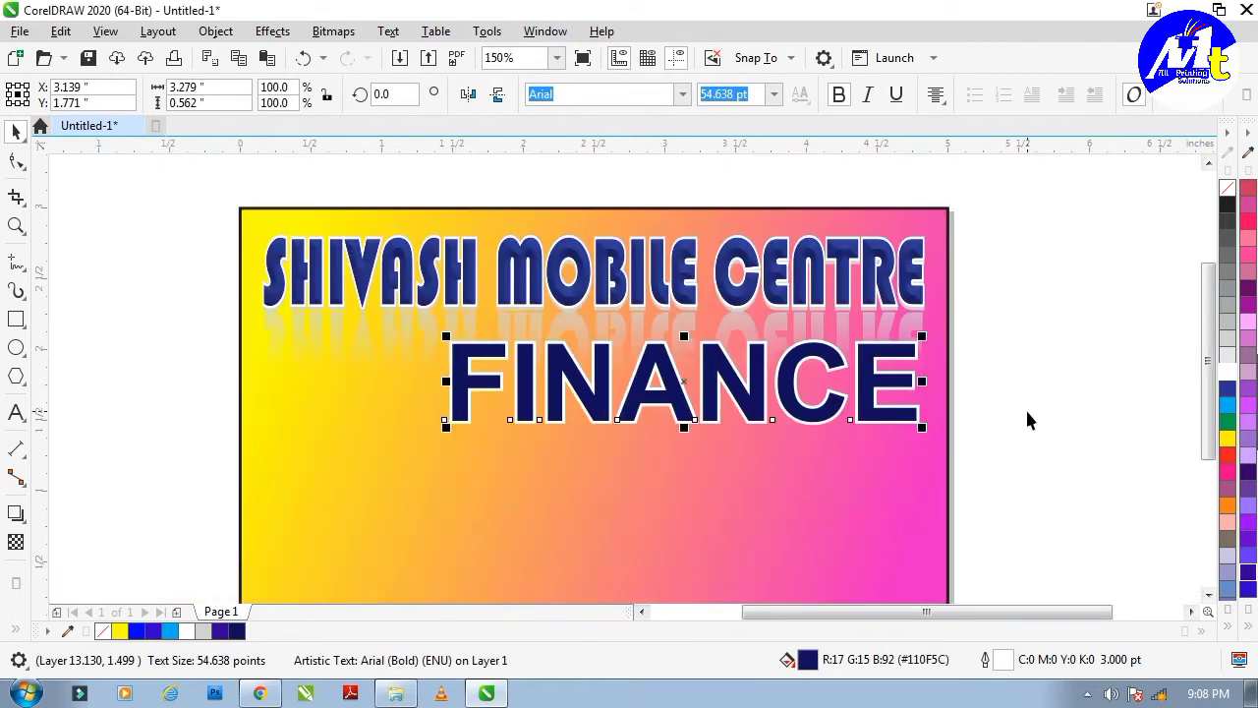
Apply a soft-edge bevel effect to FINANCE.
click(288, 35)
click(313, 442)
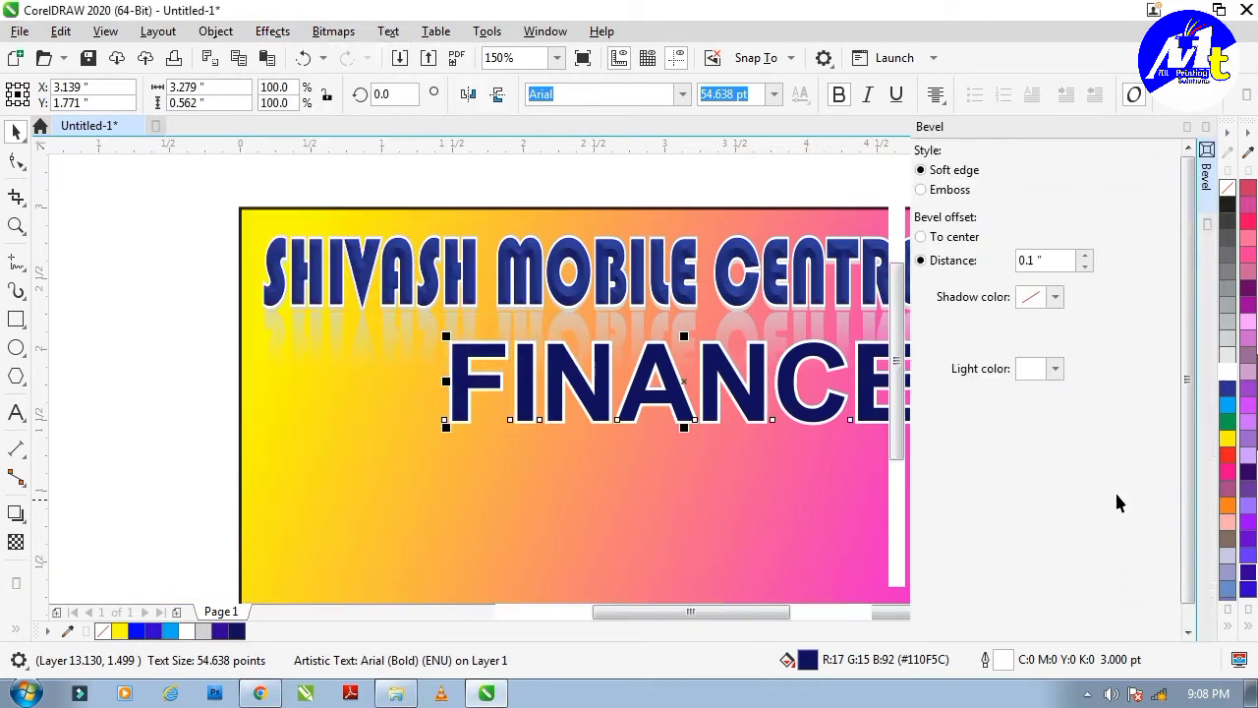
click(981, 626)
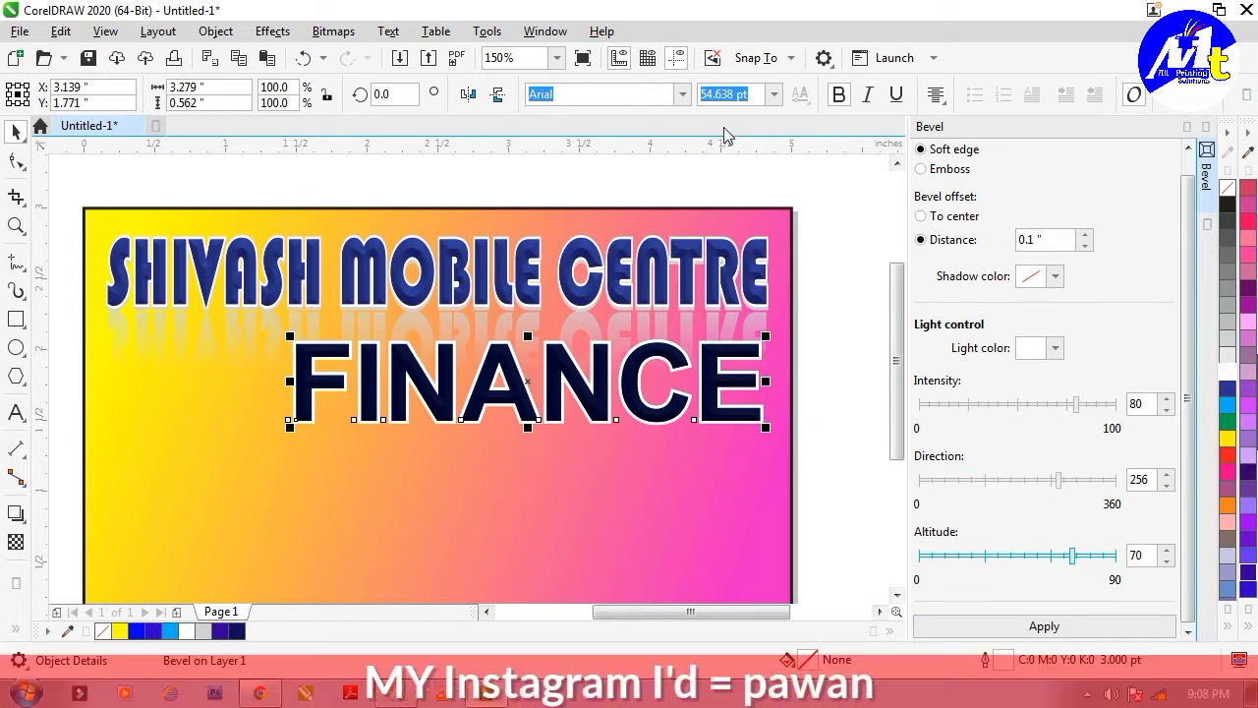
Change both the FINANCE text and its rear copy to Arial Black.
click(682, 96)
click(655, 204)
click(824, 356)
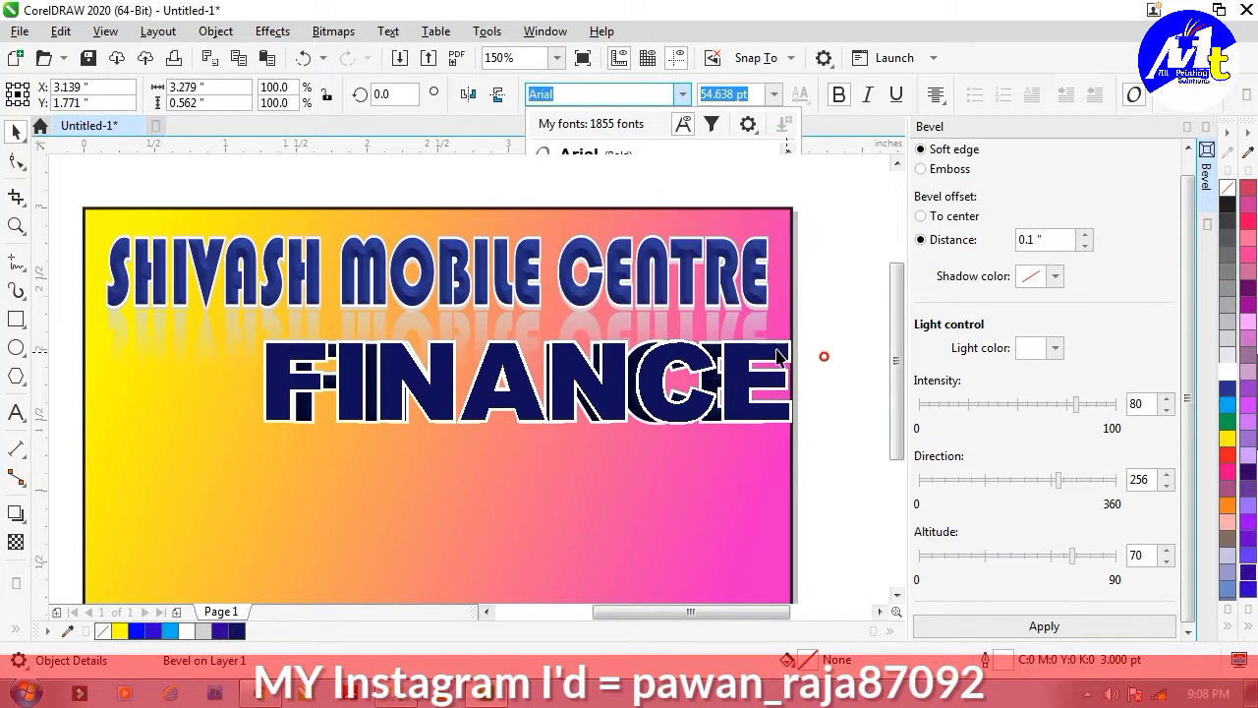
click(678, 369)
click(829, 345)
click(650, 348)
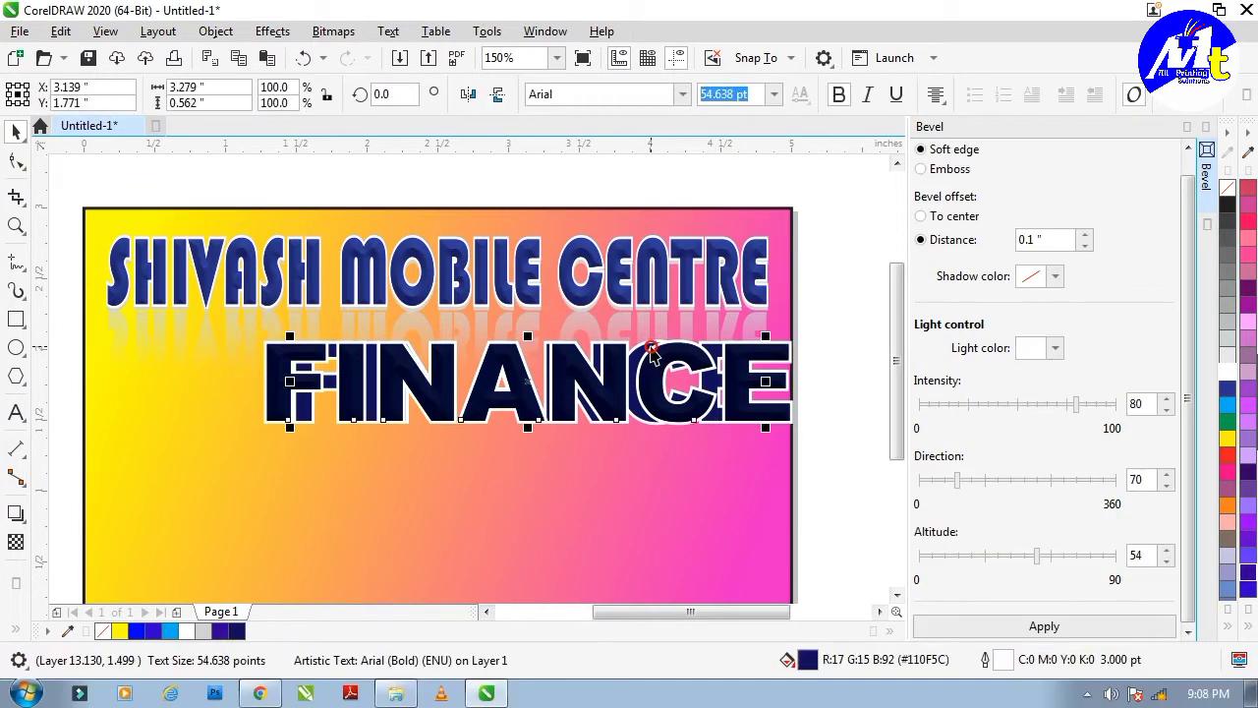
click(683, 94)
click(630, 205)
Resize all FINANCE layers together, narrowing to about 89% then enlarging to about 106%.
drag(828, 317, 166, 452)
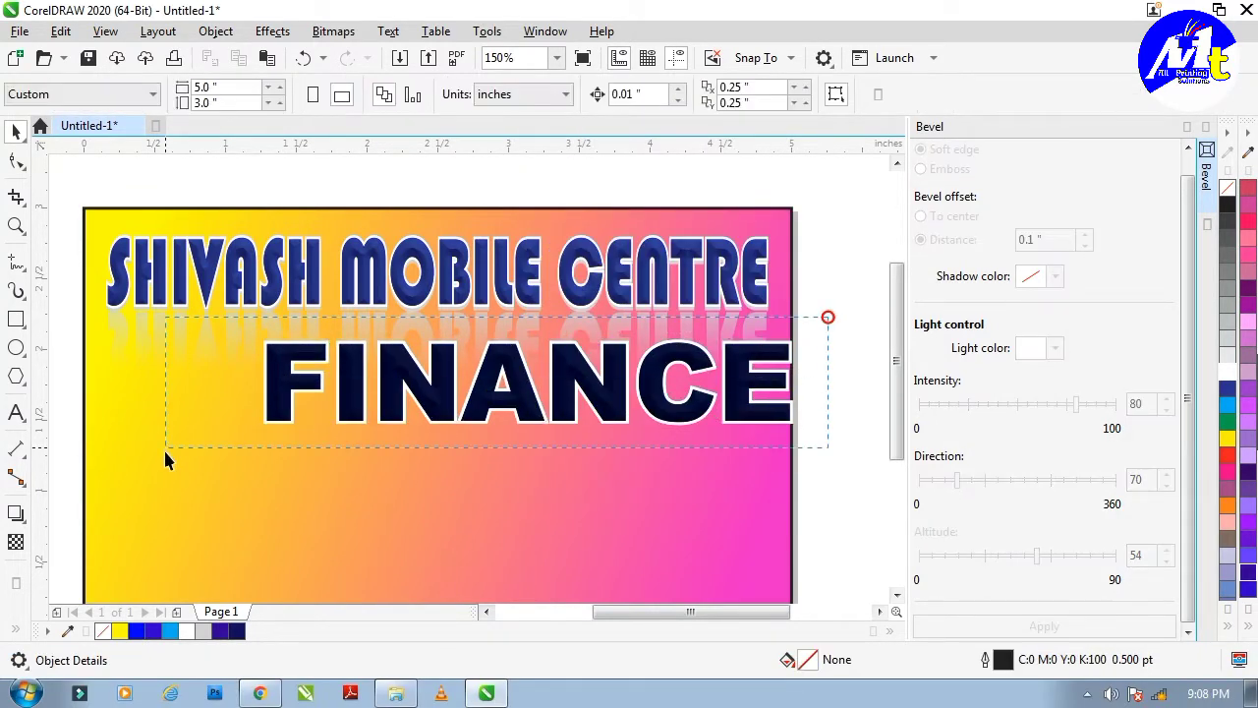
drag(795, 382, 736, 381)
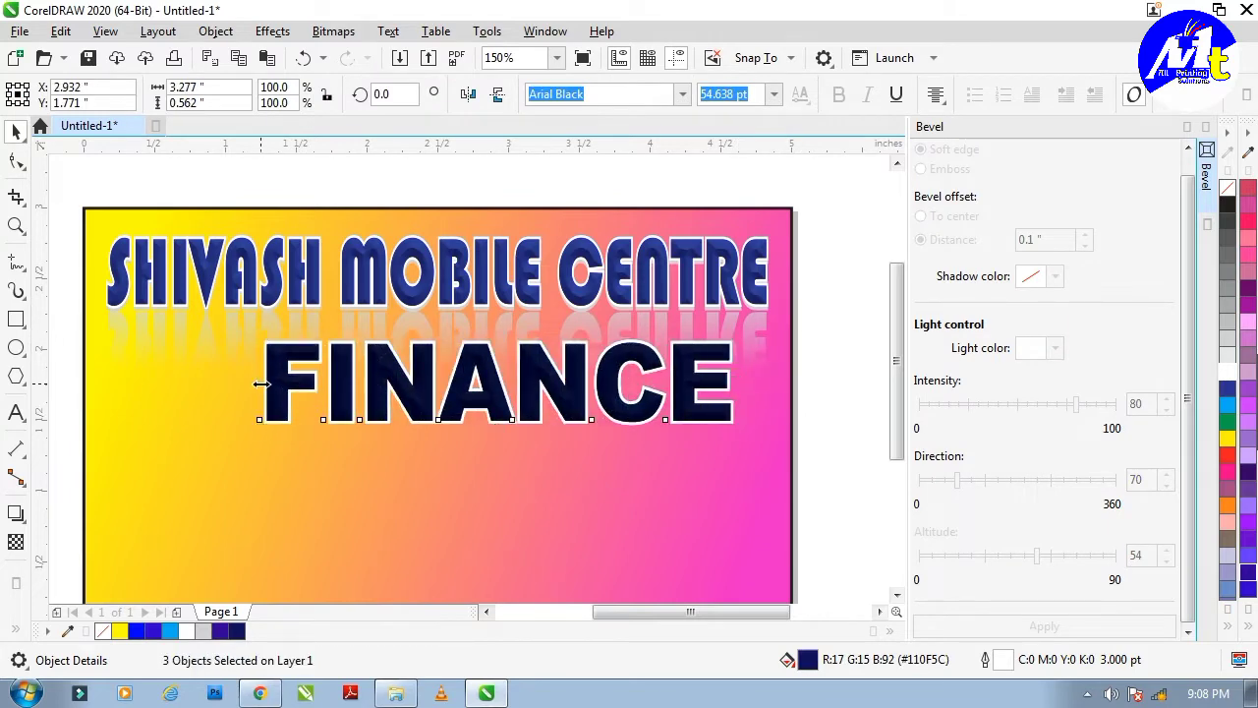
drag(261, 383, 298, 384)
drag(627, 380, 640, 377)
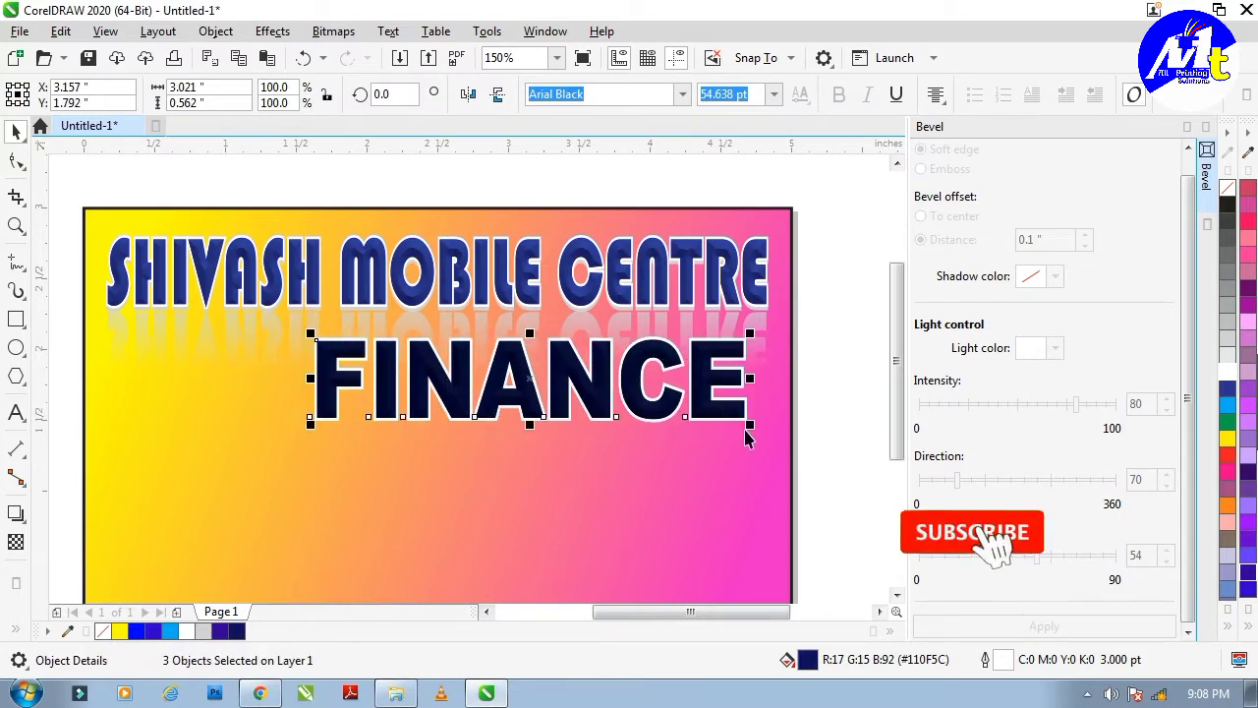
drag(750, 426, 772, 439)
drag(729, 399, 715, 399)
click(832, 361)
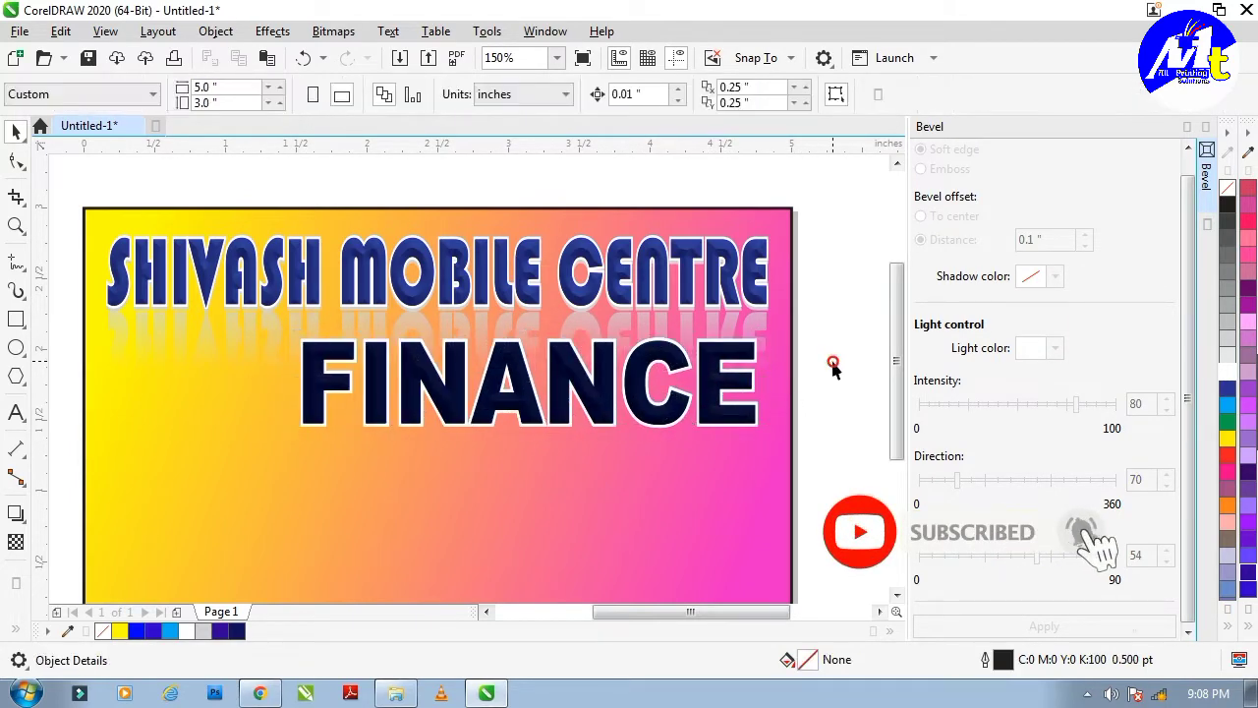
click(484, 393)
scroll(480, 394, up, 1)
drag(583, 371, 578, 380)
key(ctrl+z)
Fill the rear FINANCE copy black with a black outline and offset it as a shadow.
alt+click(563, 360)
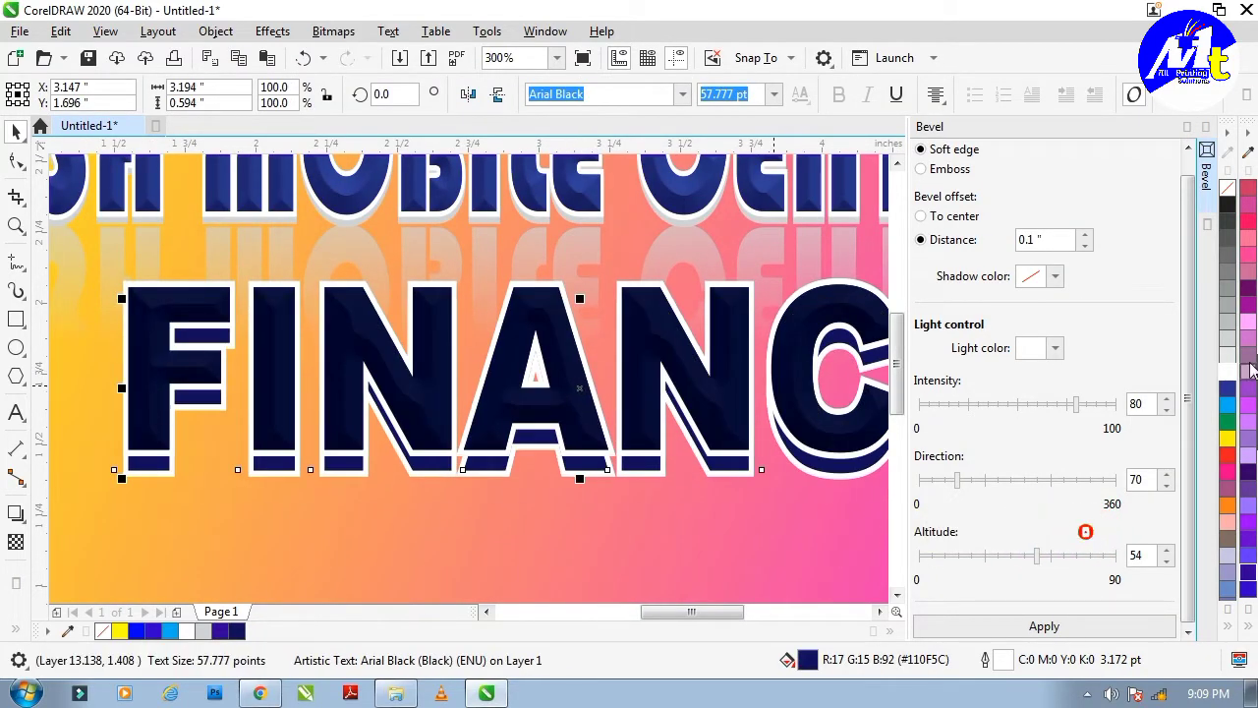
click(1228, 339)
scroll(699, 413, down, 1)
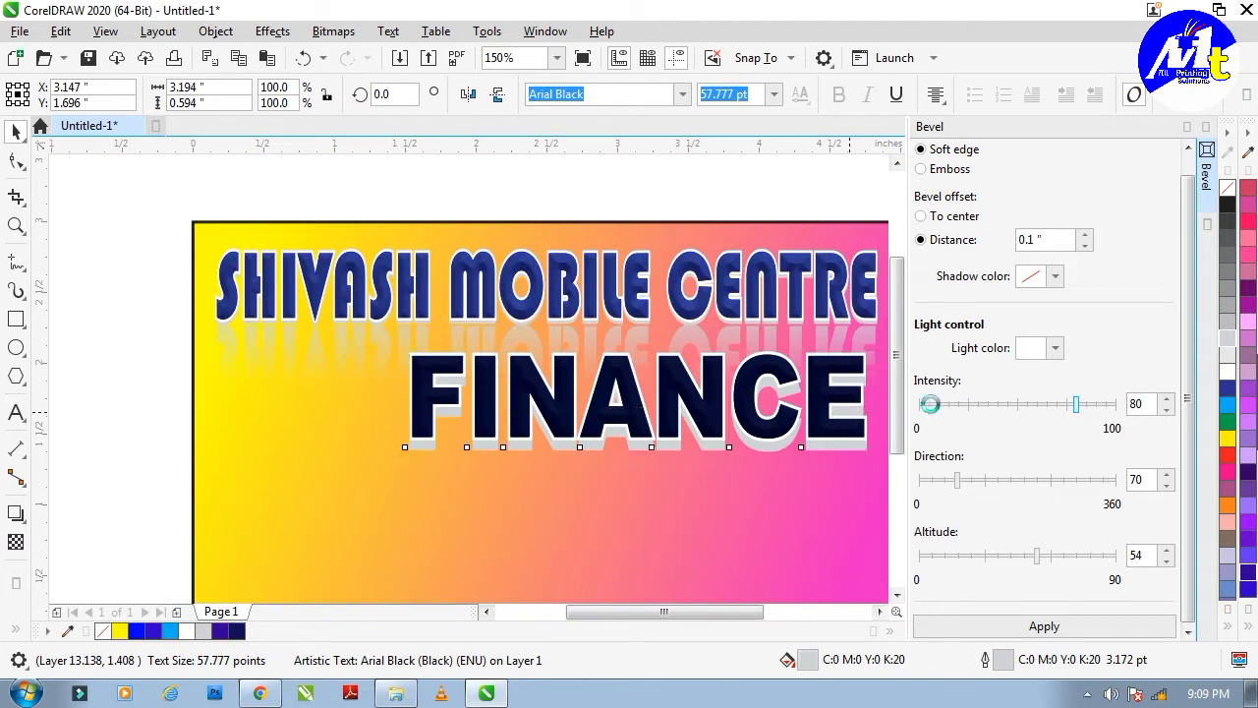
key(Up)
key(Up)
key(Up)
key(Up)
key(Up)
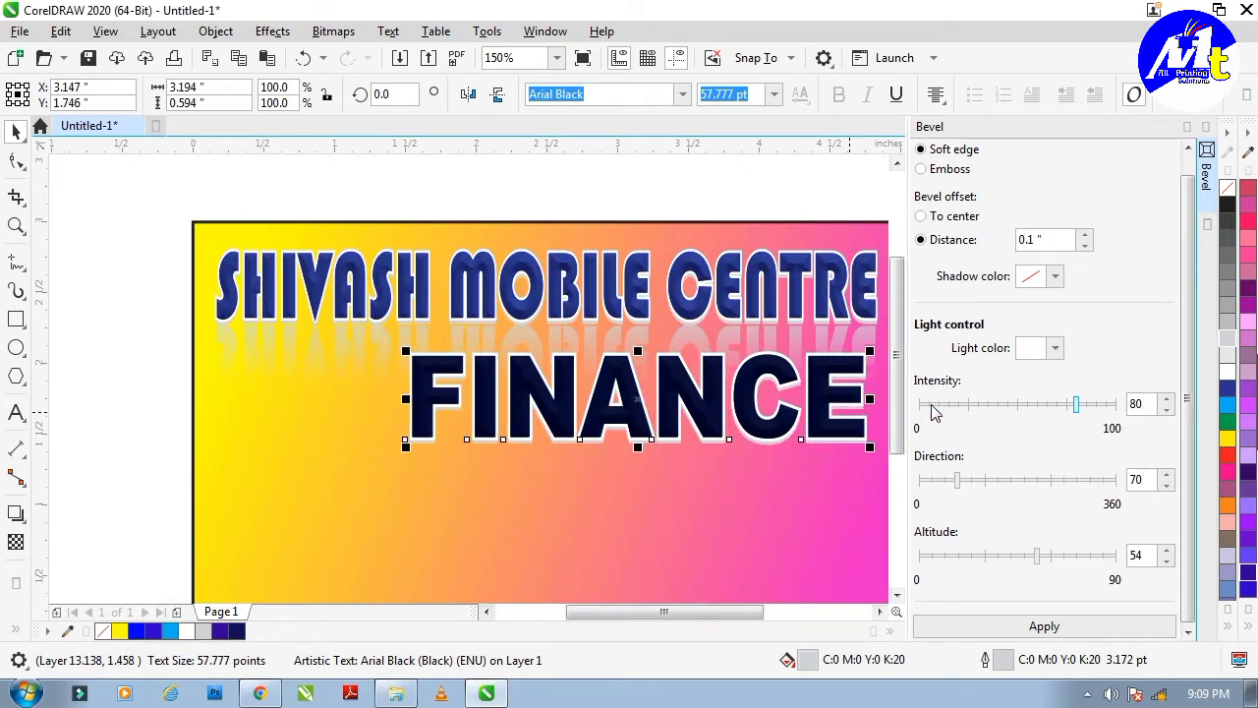
click(1231, 291)
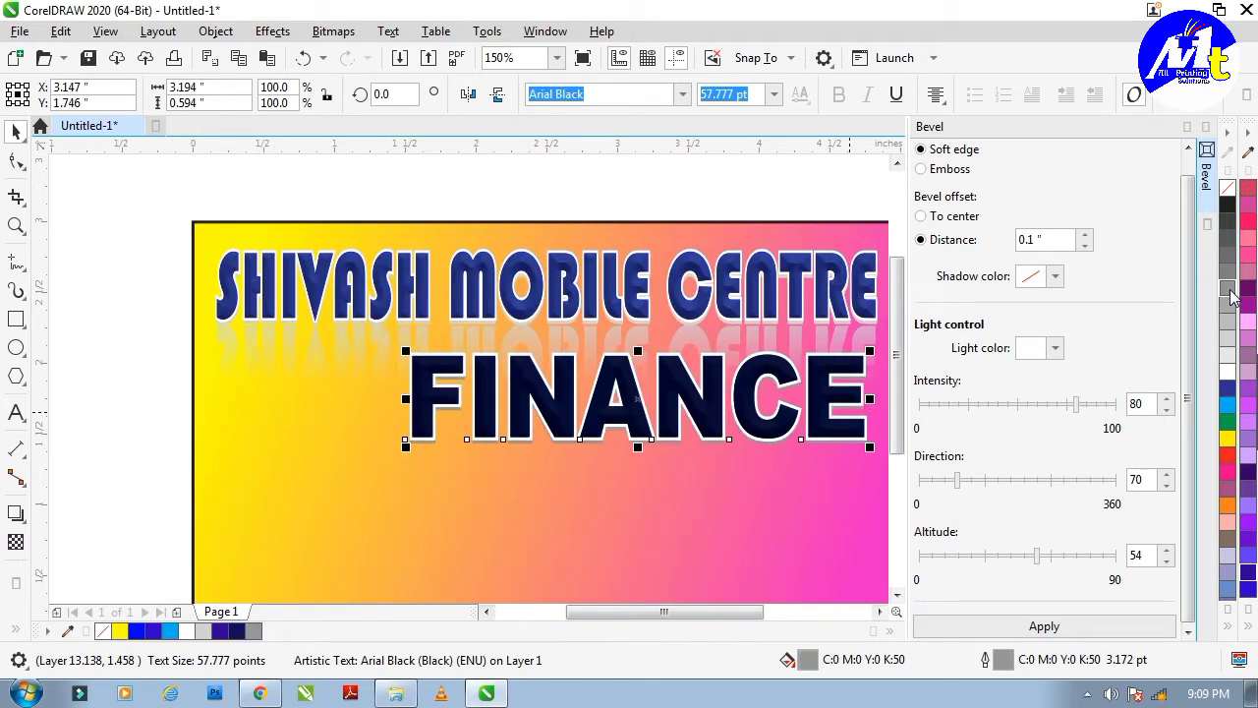
click(1249, 627)
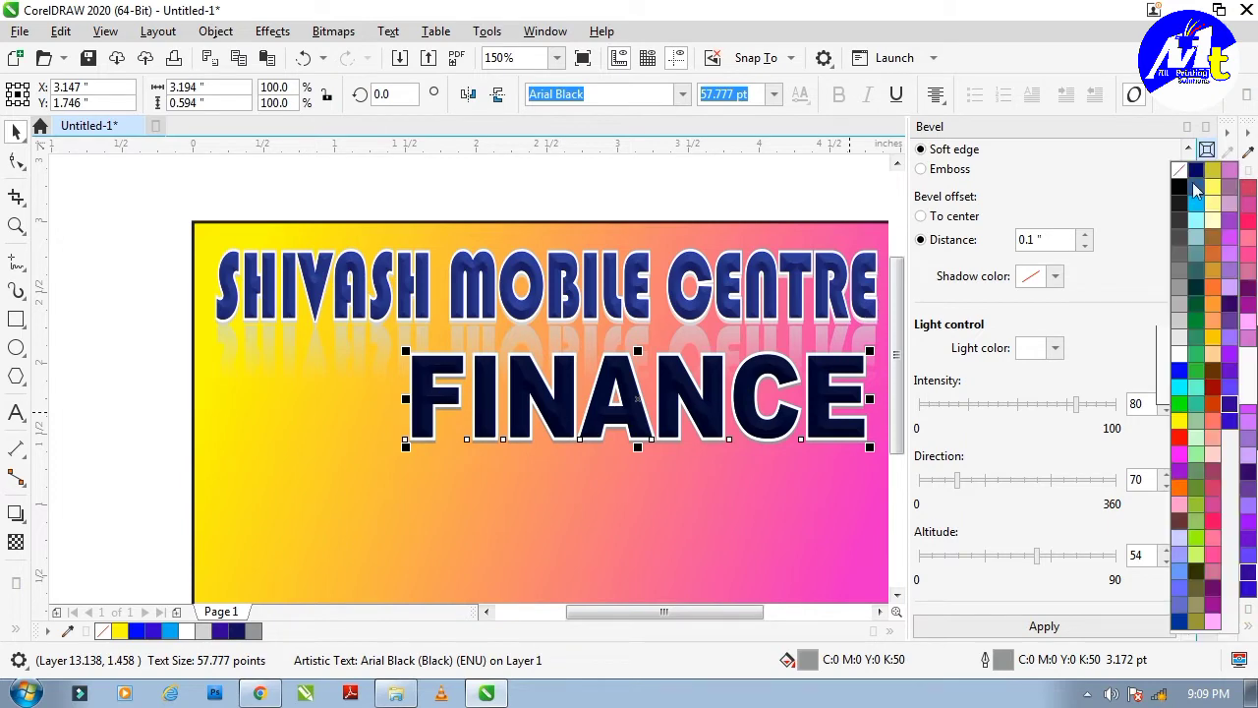
click(1185, 185)
right_click(1230, 205)
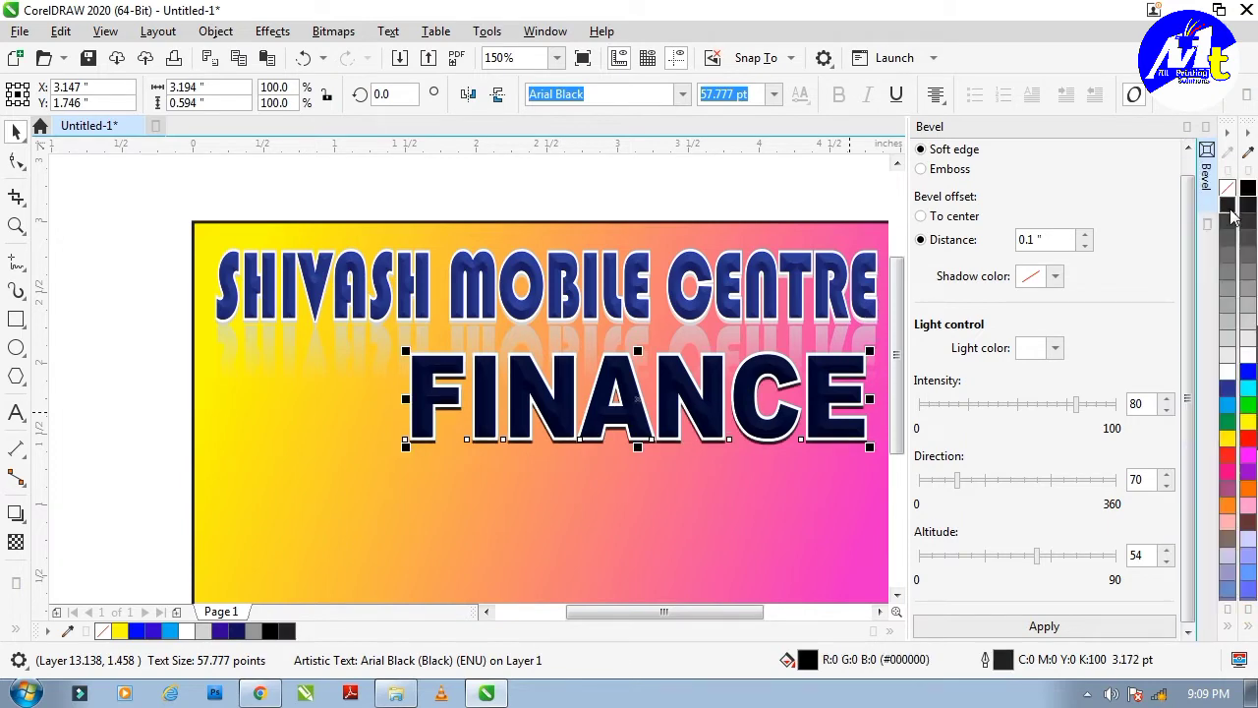
key(Down)
scroll(512, 331, down, 1)
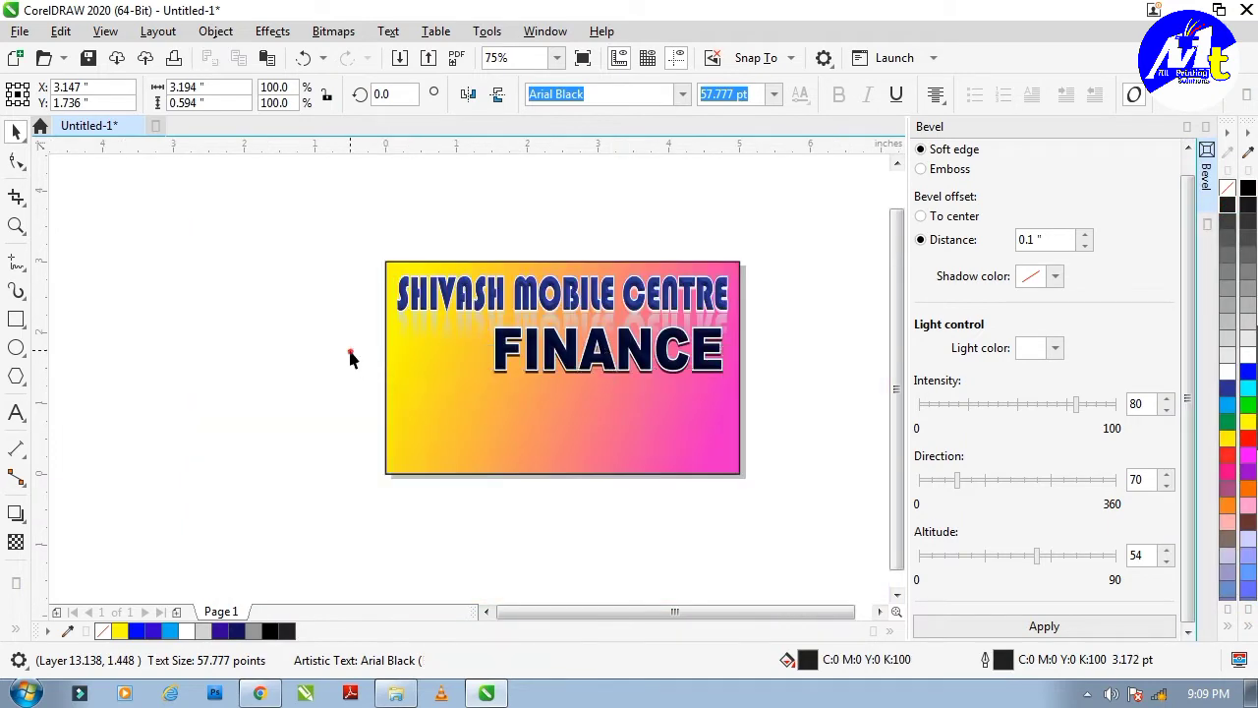
Select and inspect the SHIVASH MOBILE CENTRE headline and its shadow copy.
click(347, 346)
scroll(591, 372, up, 1)
scroll(600, 324, down, 1)
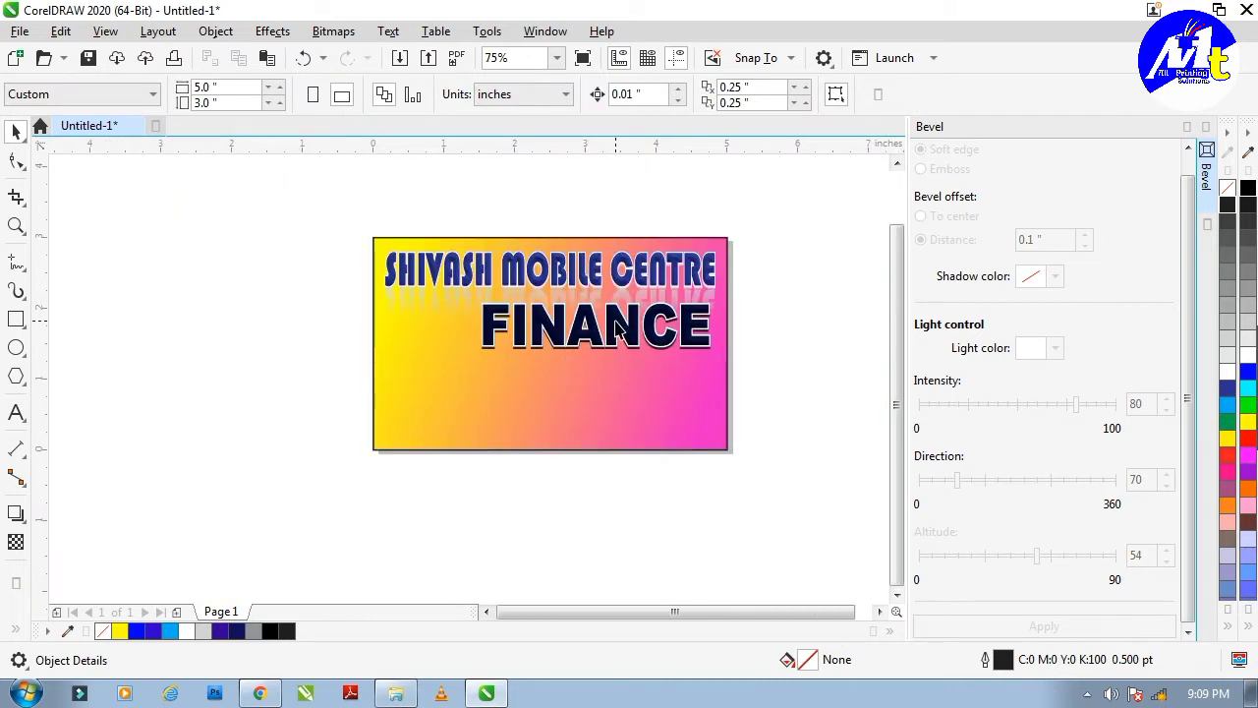
scroll(521, 308, up, 1)
click(518, 269)
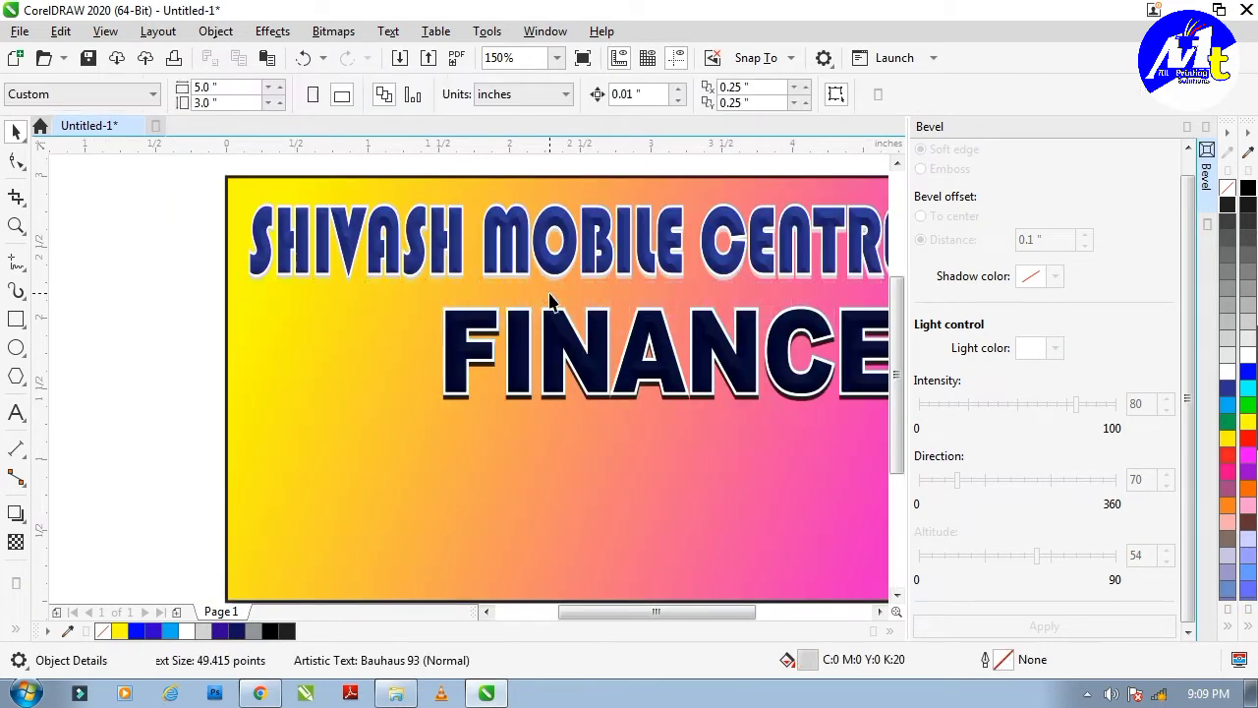
scroll(518, 269, up, 1)
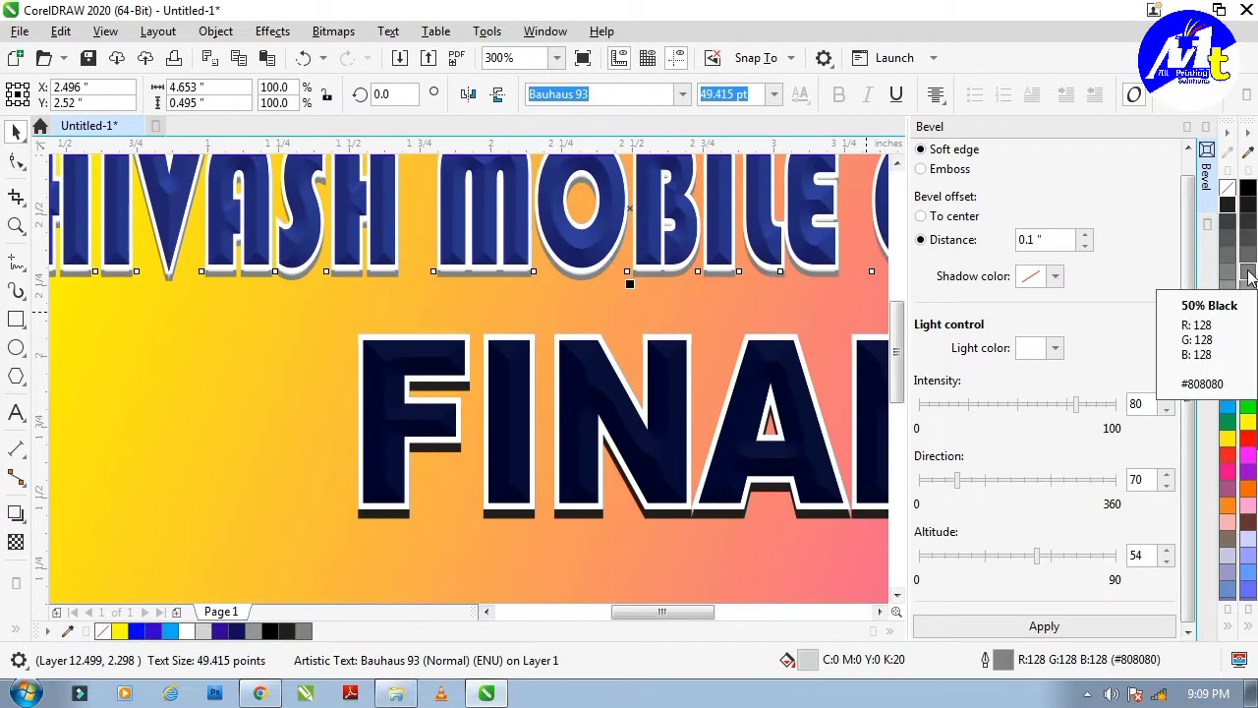
scroll(727, 315, down, 2)
click(376, 352)
scroll(781, 310, up, 1)
scroll(786, 319, up, 2)
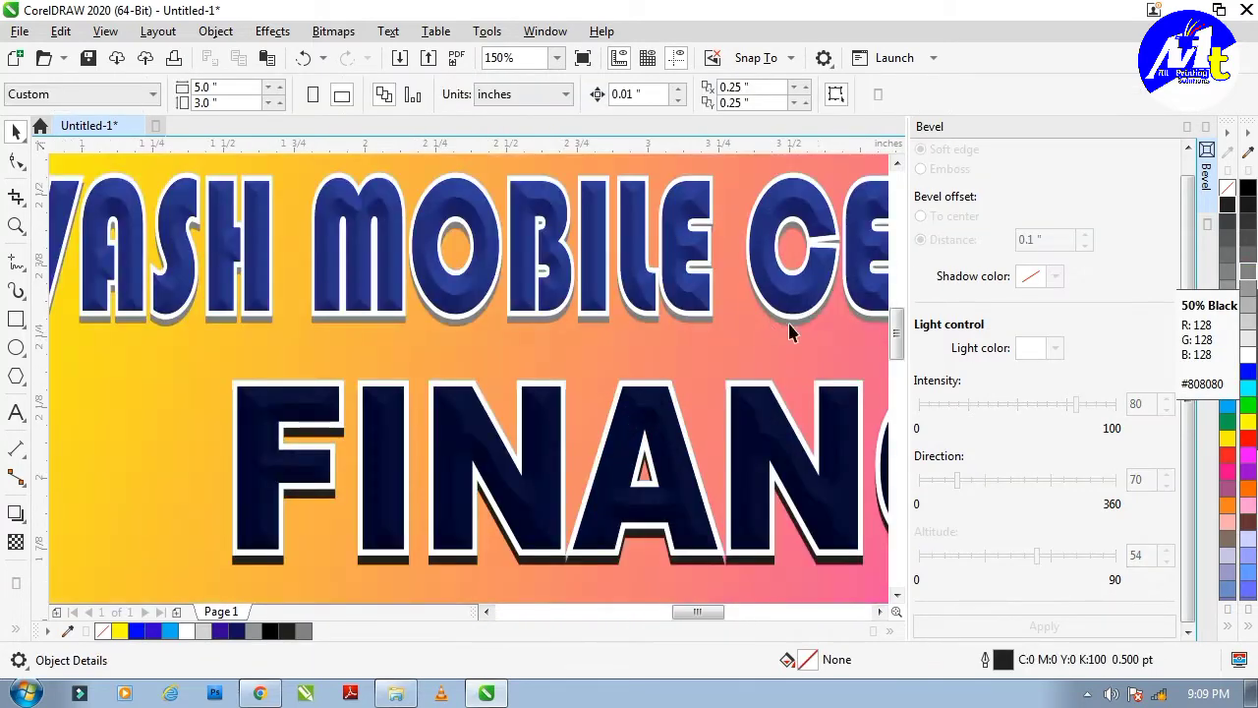
click(800, 324)
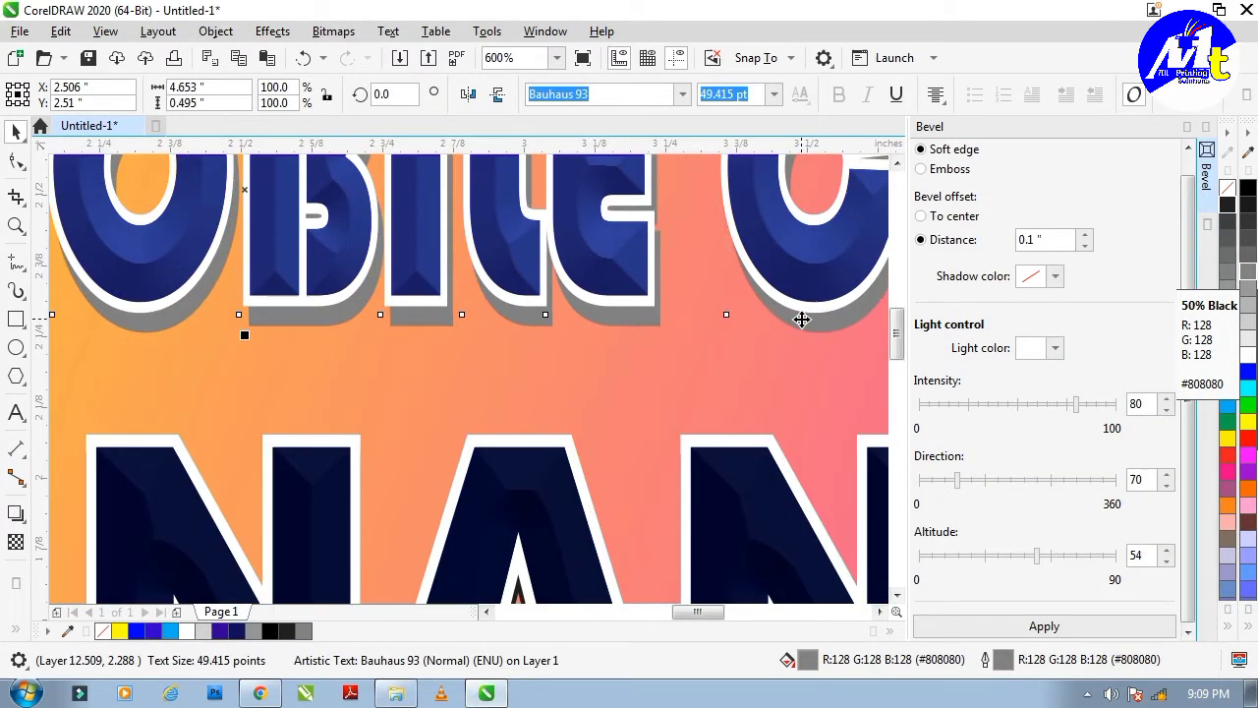
scroll(801, 319, down, 4)
click(377, 370)
scroll(614, 370, up, 1)
scroll(615, 367, down, 1)
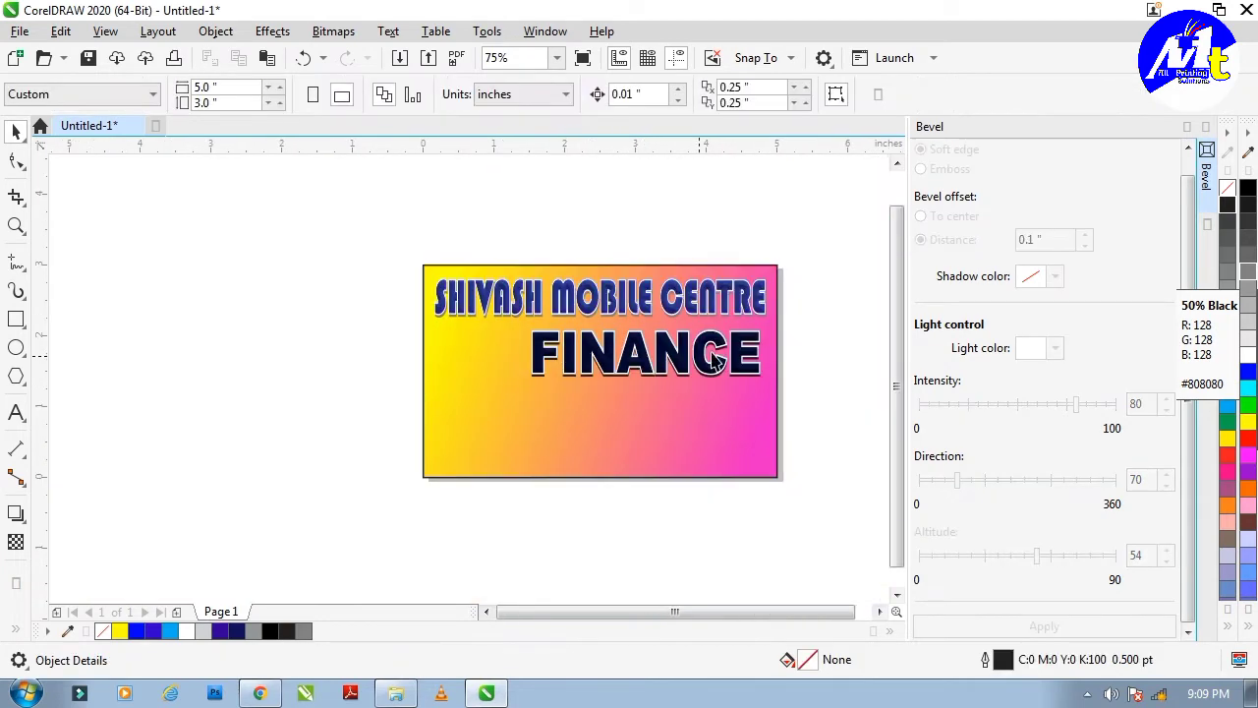
Nudge the three FINANCE objects up together slightly.
drag(826, 321, 463, 429)
key(Up)
key(Up)
key(Up)
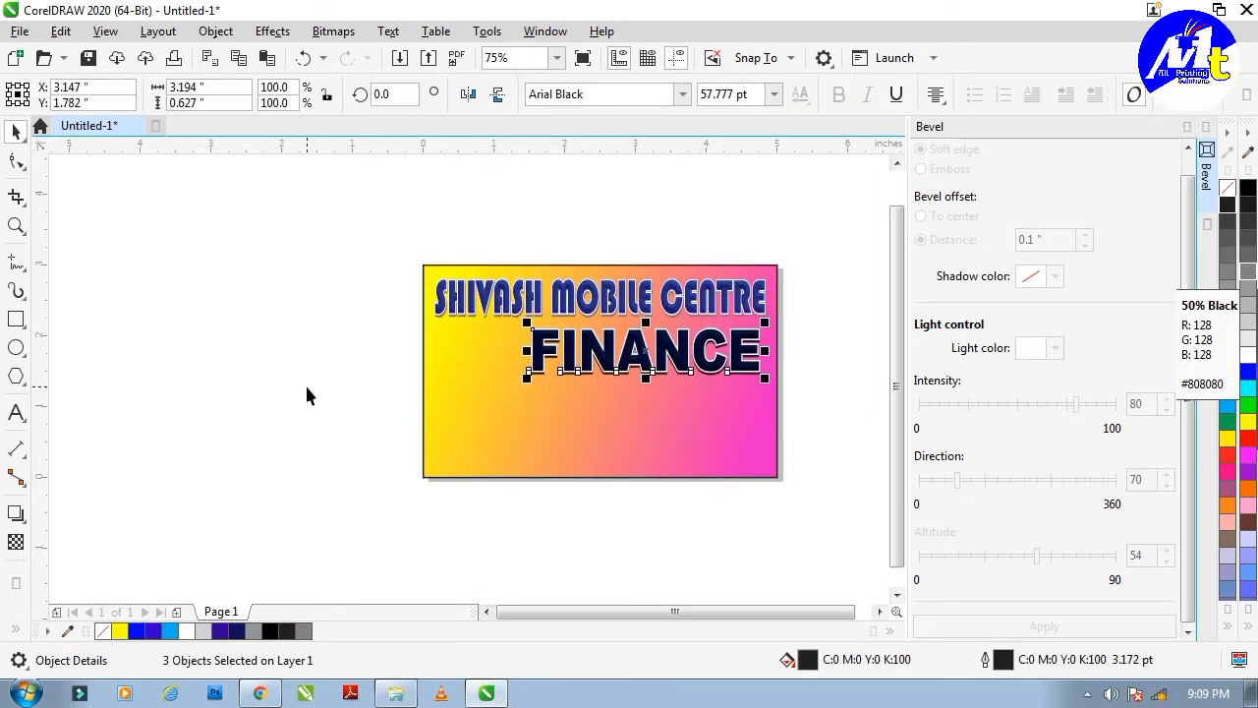
click(306, 396)
scroll(499, 473, up, 1)
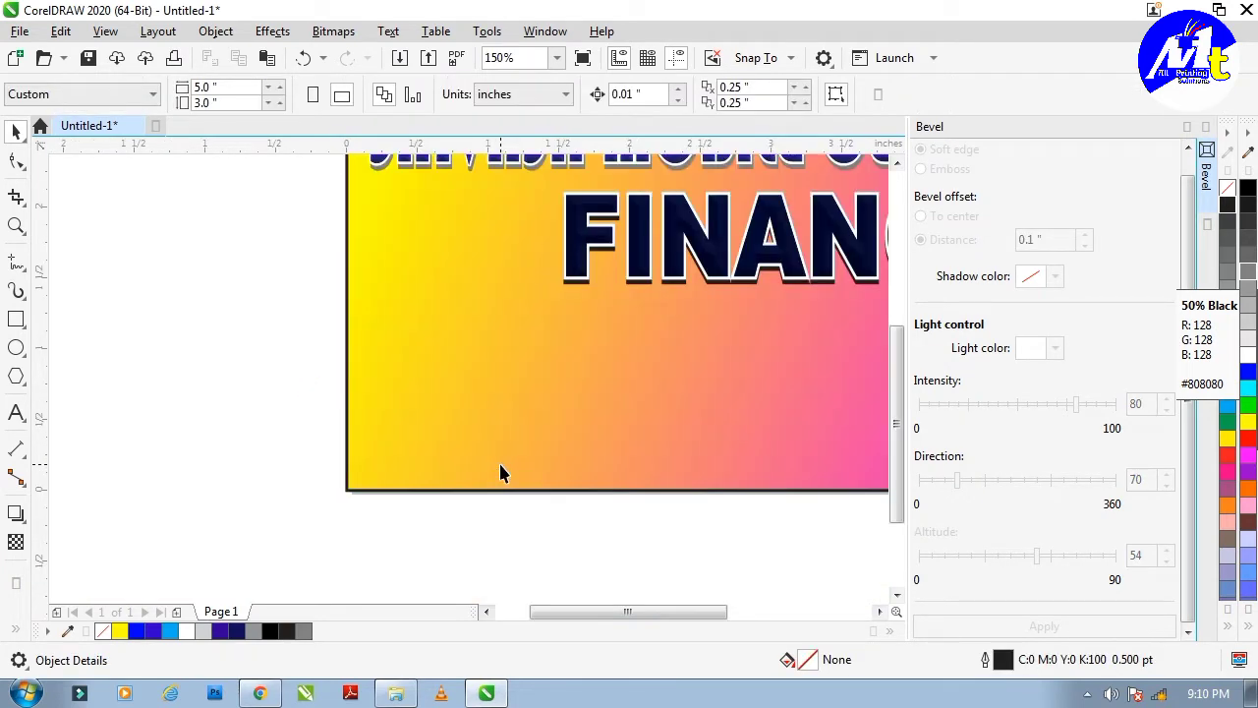
key(F8)
Add a bold 'ALL DEBIT & CREDIT CARD ACCEPTED HERE.' line near the card's lower left.
click(376, 463)
scroll(376, 463, up, 1)
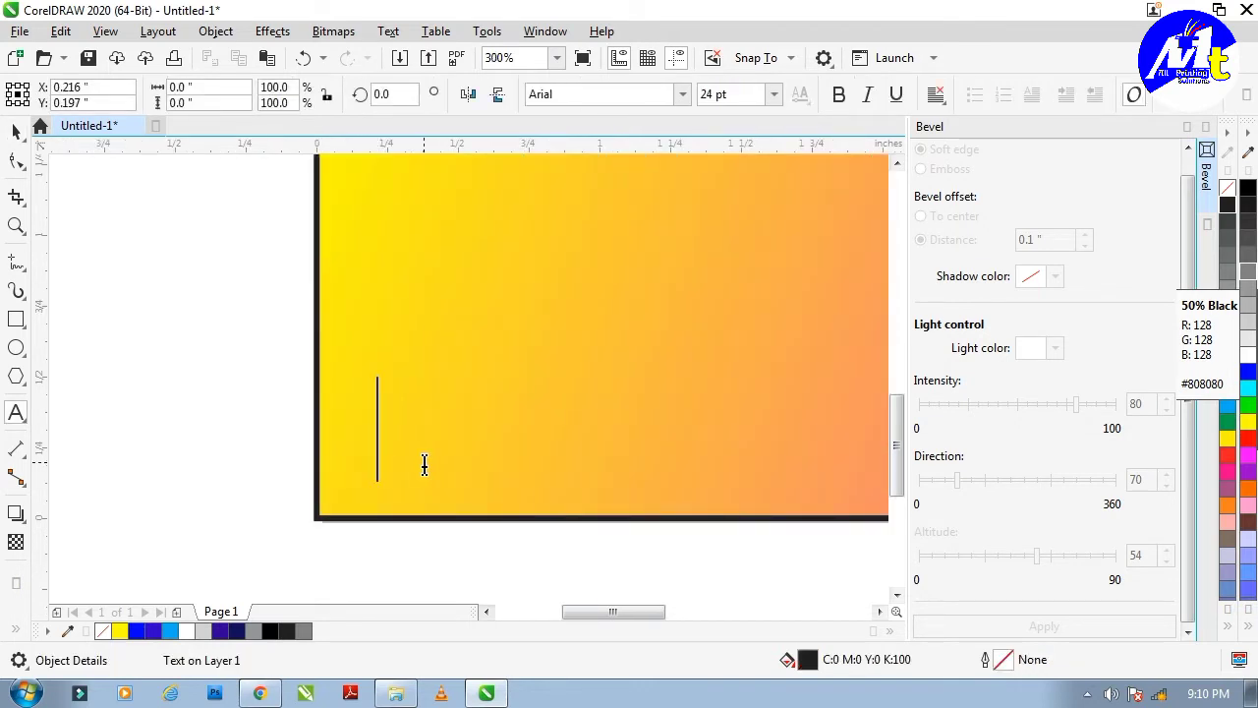
text(ALL DEBIT )
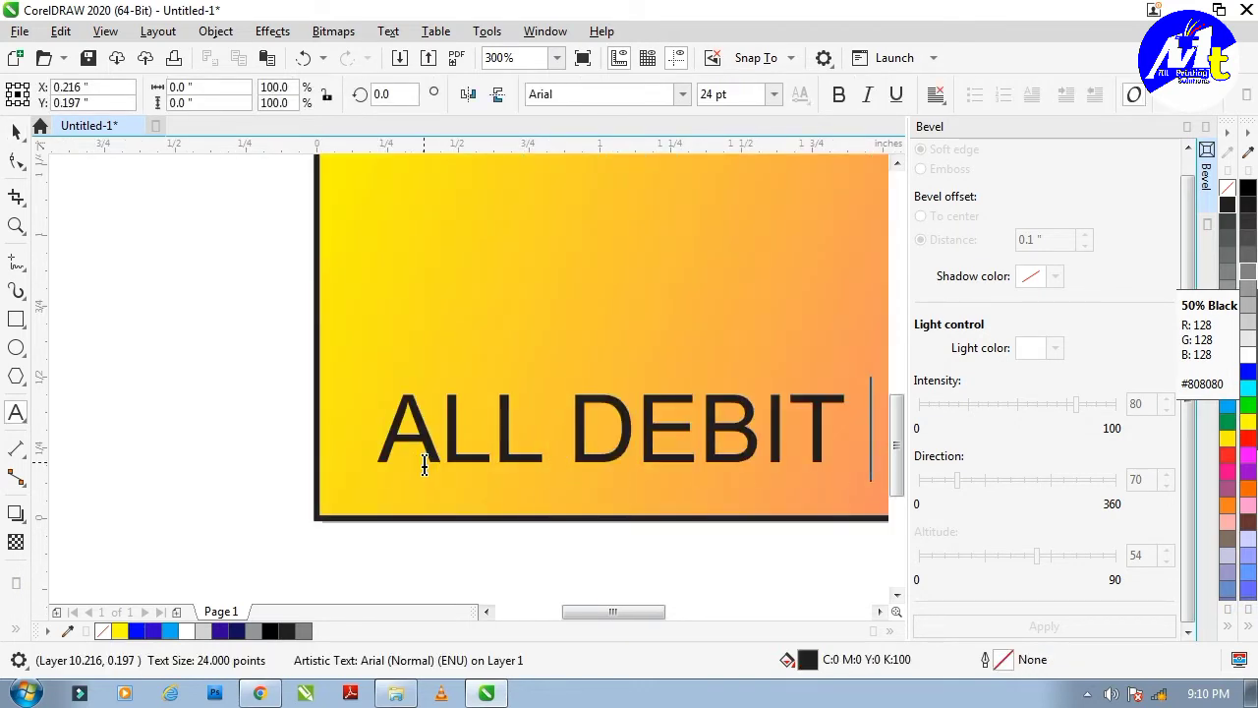
text(& CRE)
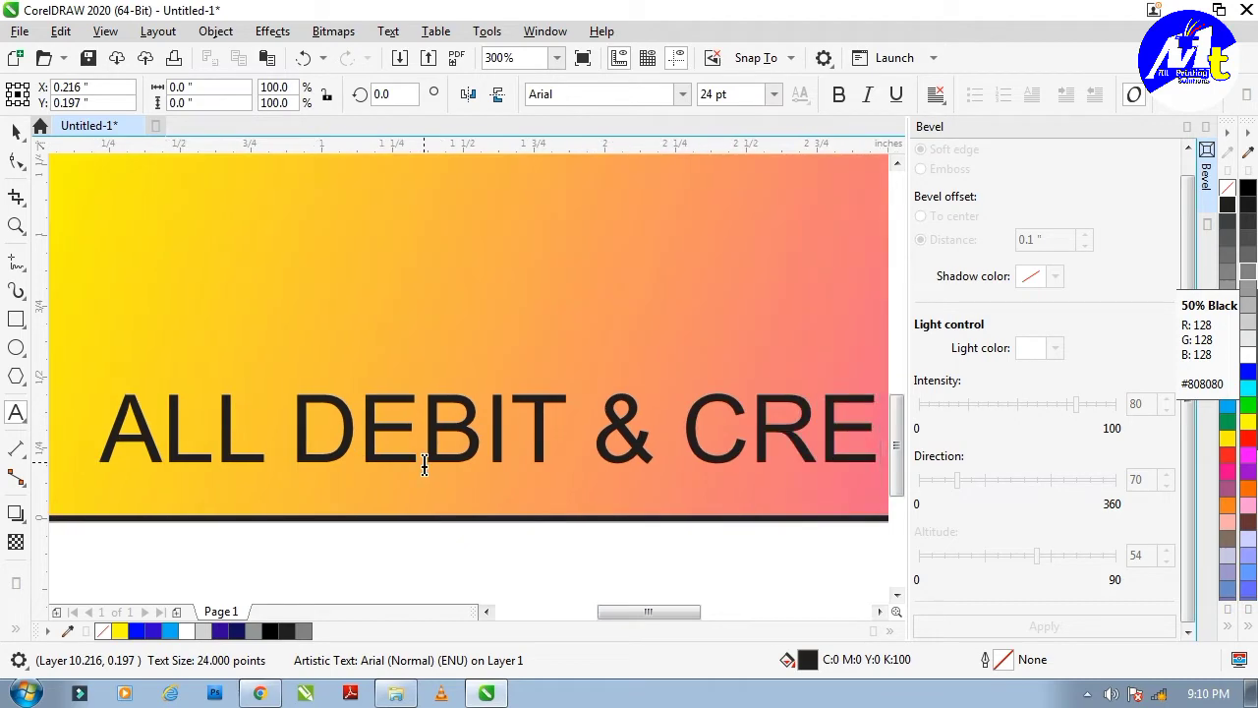
text(DIT CARD)
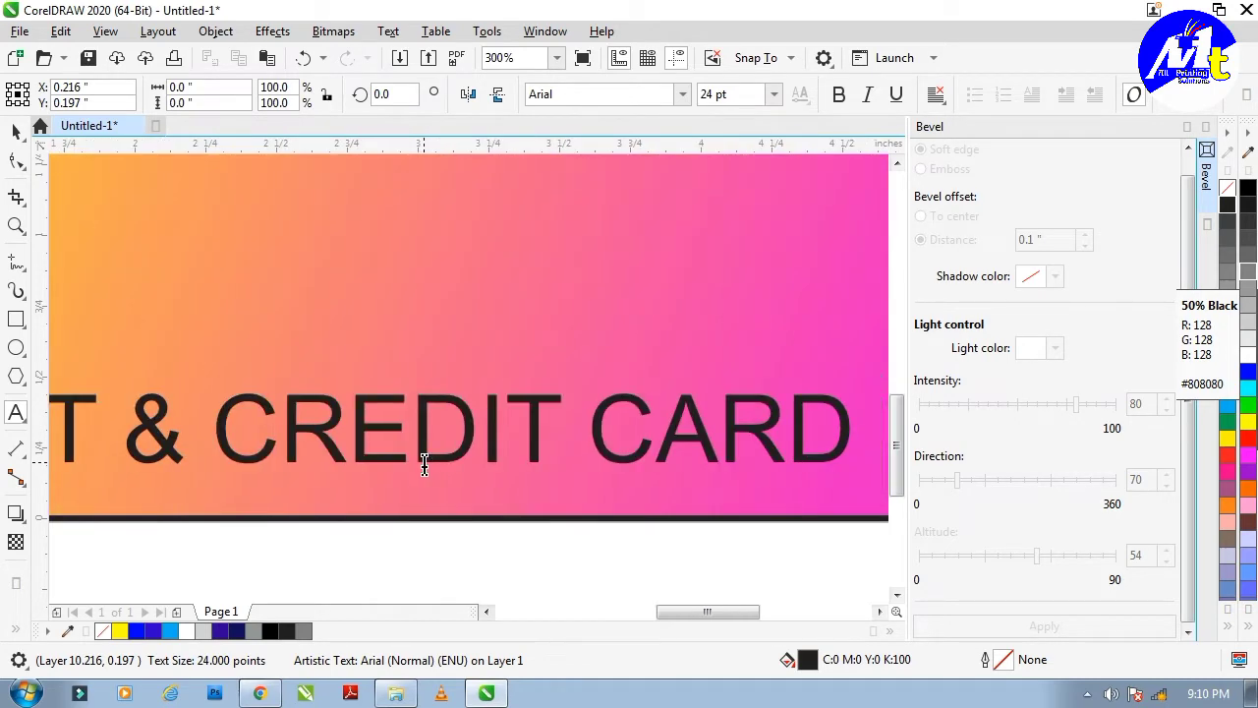
text( ACCEPTED)
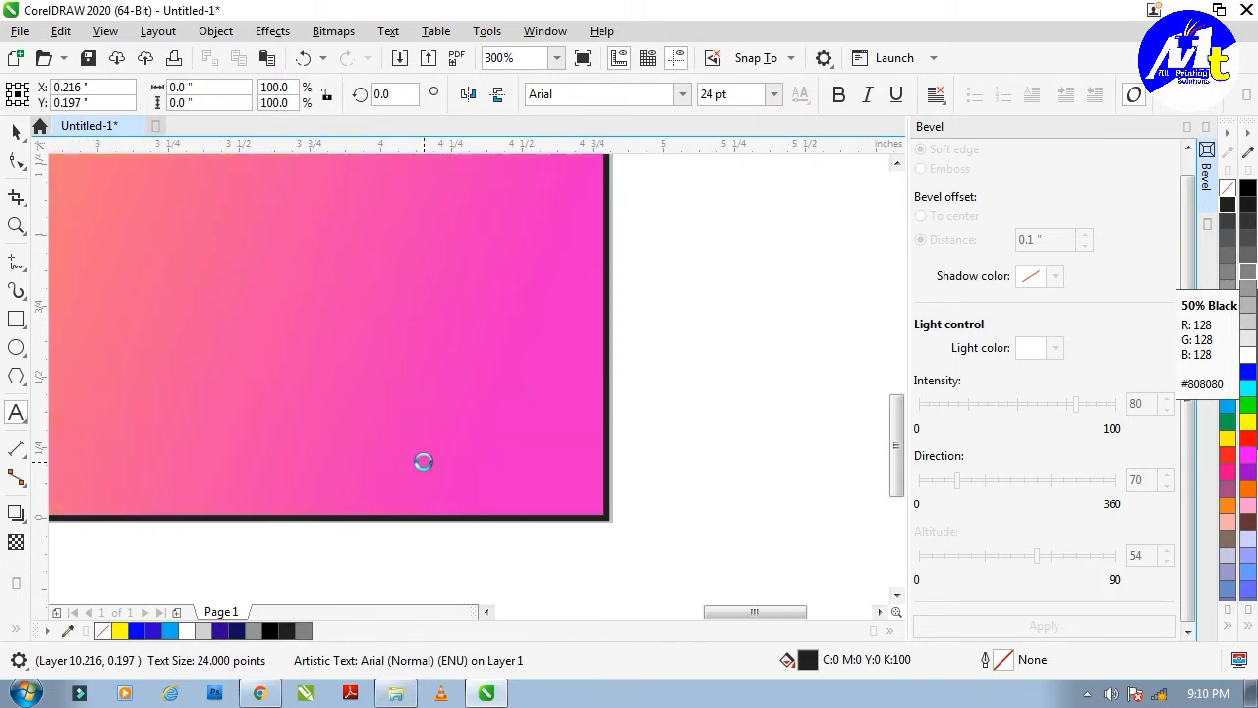
text( HERE.)
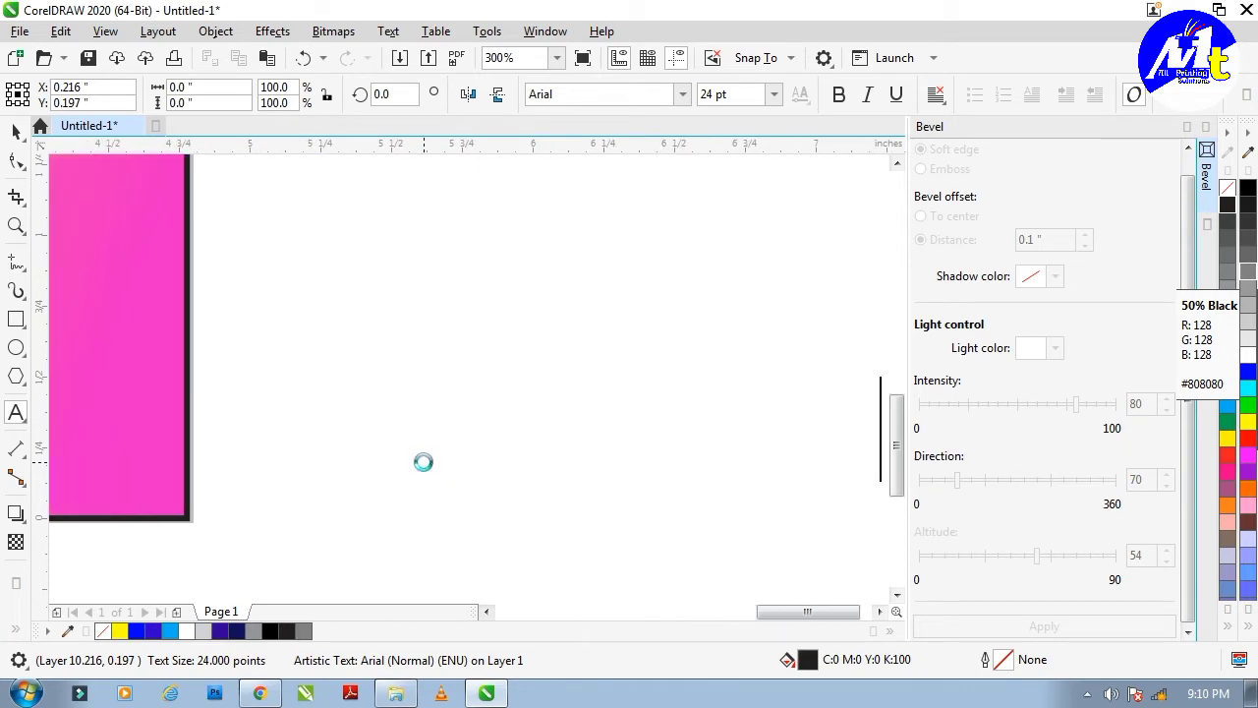
key(ctrl+a)
key(ctrl+b)
key(ctrl+space)
Narrow the bottom text line horizontally so it fits within the card.
scroll(675, 448, down, 1)
drag(801, 437, 420, 434)
scroll(433, 420, down, 1)
scroll(157, 448, up, 1)
scroll(531, 428, up, 1)
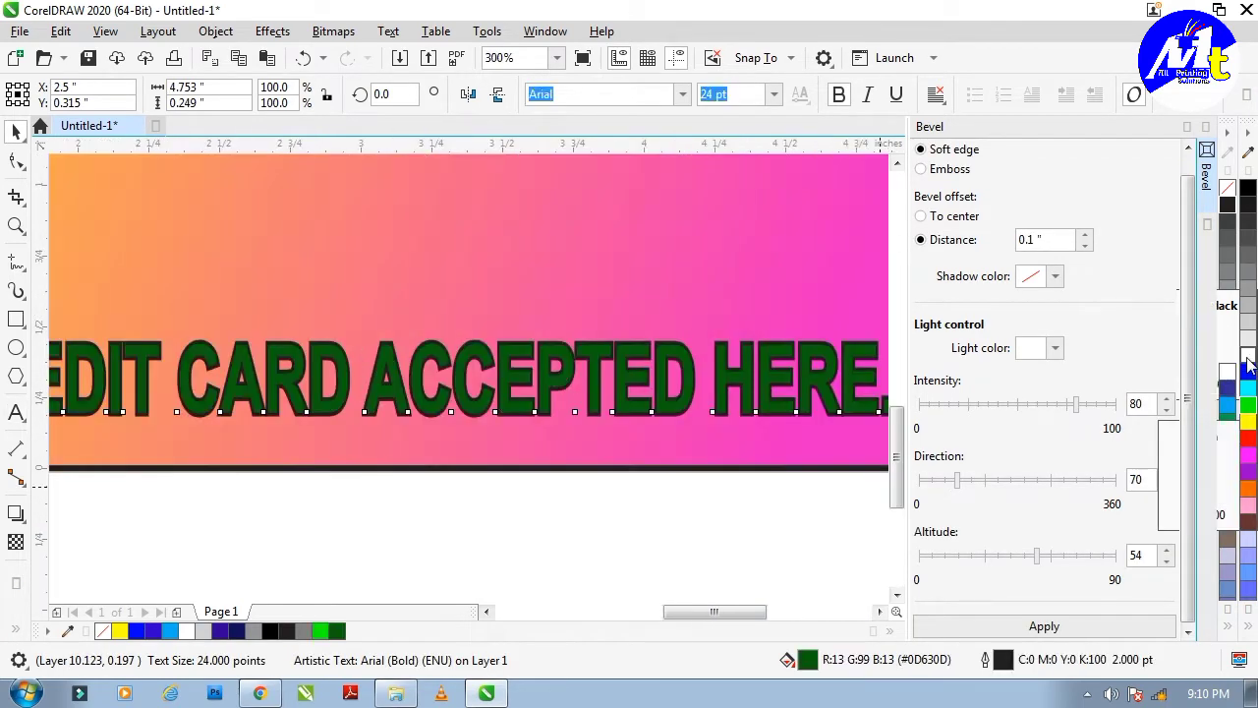
Set the bottom line's outline width to 1.0 pt.
key(F12)
click(507, 273)
click(478, 353)
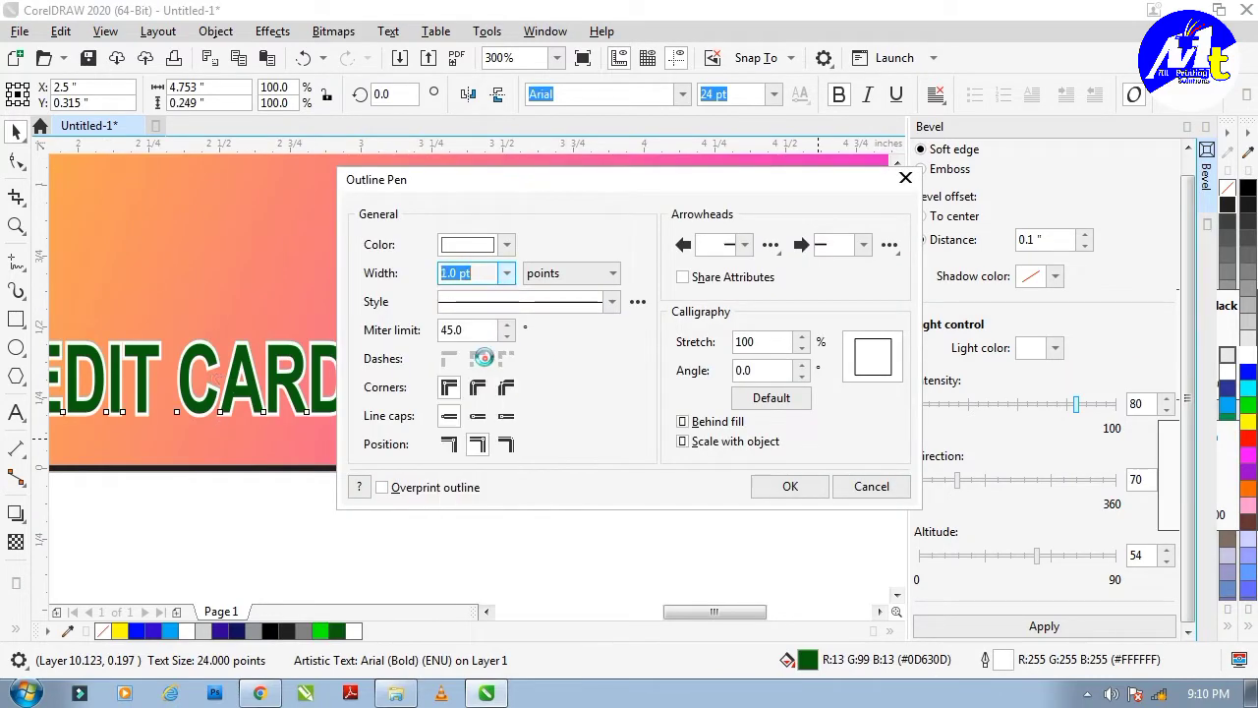
click(785, 487)
click(706, 515)
Colour the back copy grey with a matching grey outline and nudge it left as a shadow.
scroll(499, 413, up, 2)
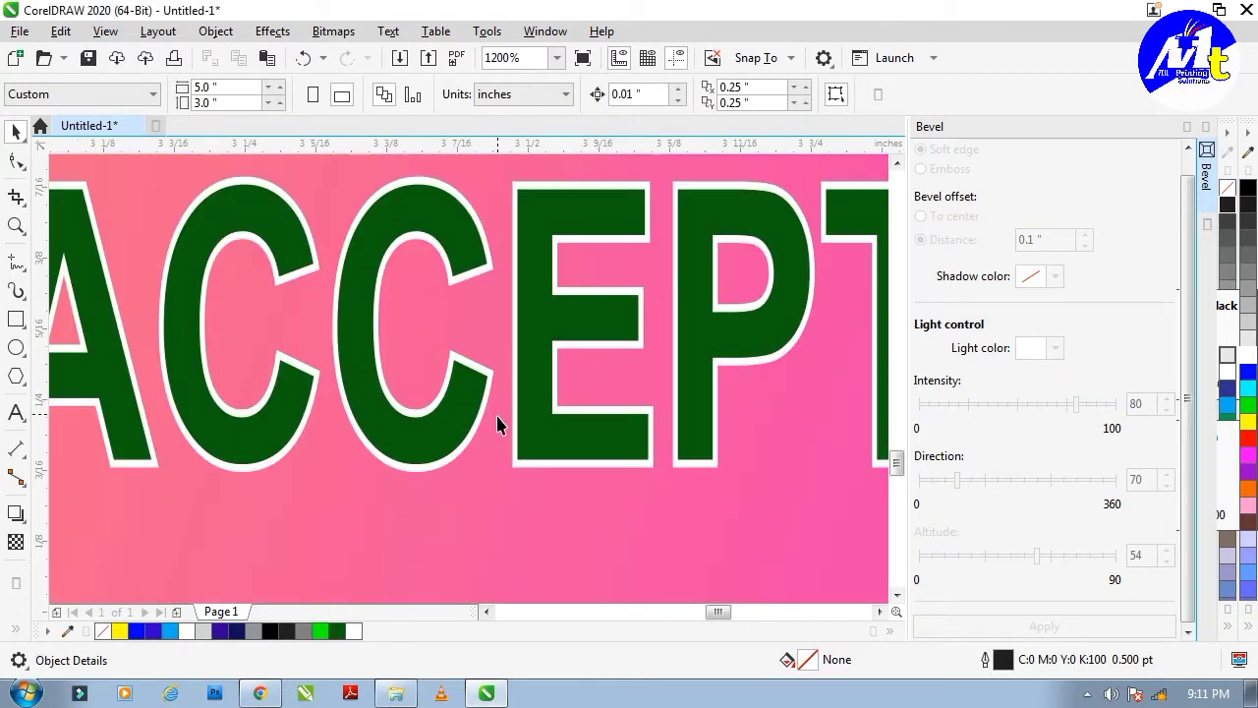
click(542, 416)
click(771, 369)
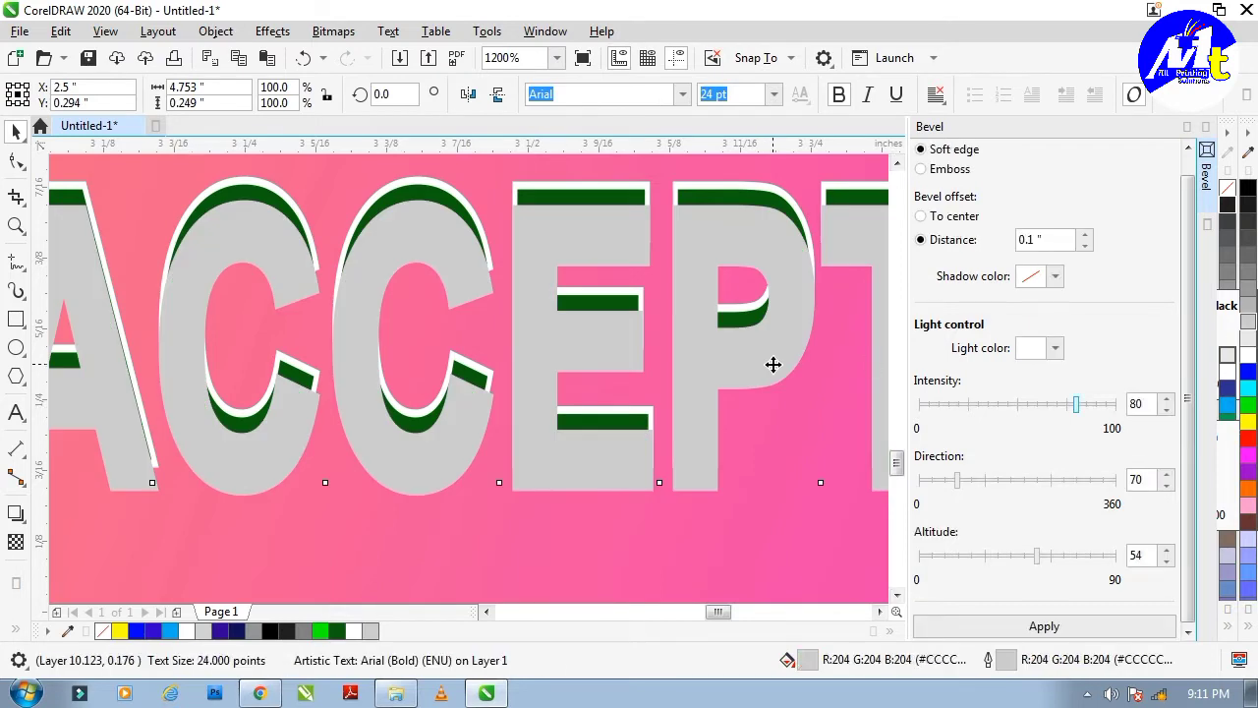
click(1246, 291)
right_click(1246, 291)
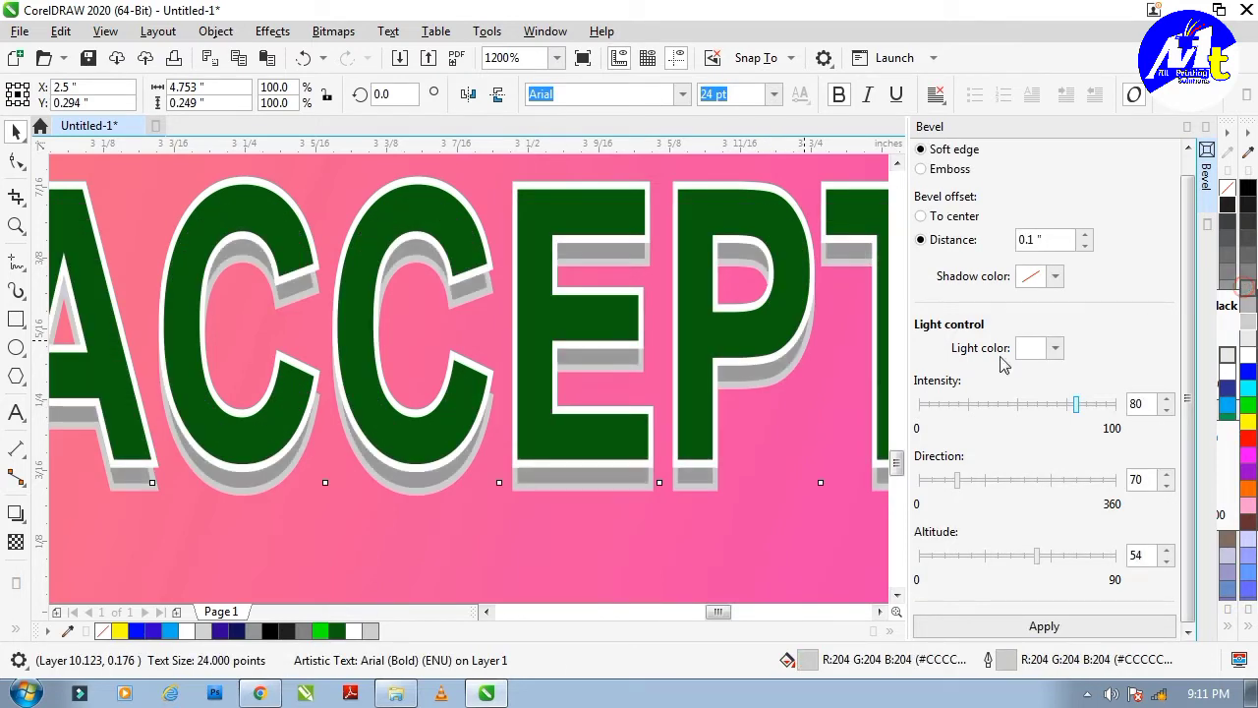
scroll(603, 476, up, 1)
drag(607, 476, 603, 475)
scroll(666, 457, down, 2)
scroll(665, 457, down, 2)
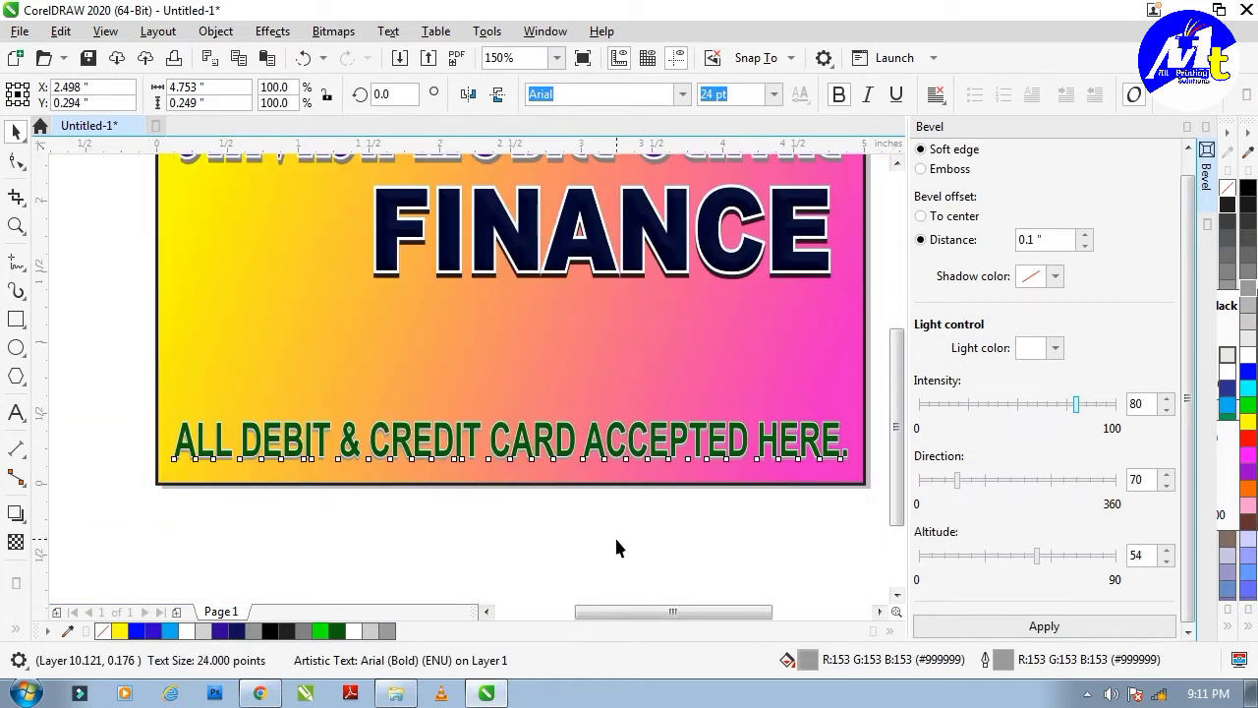
Darken the shadow copy's fill and outline to dark grey.
click(614, 535)
scroll(603, 463, up, 3)
click(602, 422)
click(1248, 241)
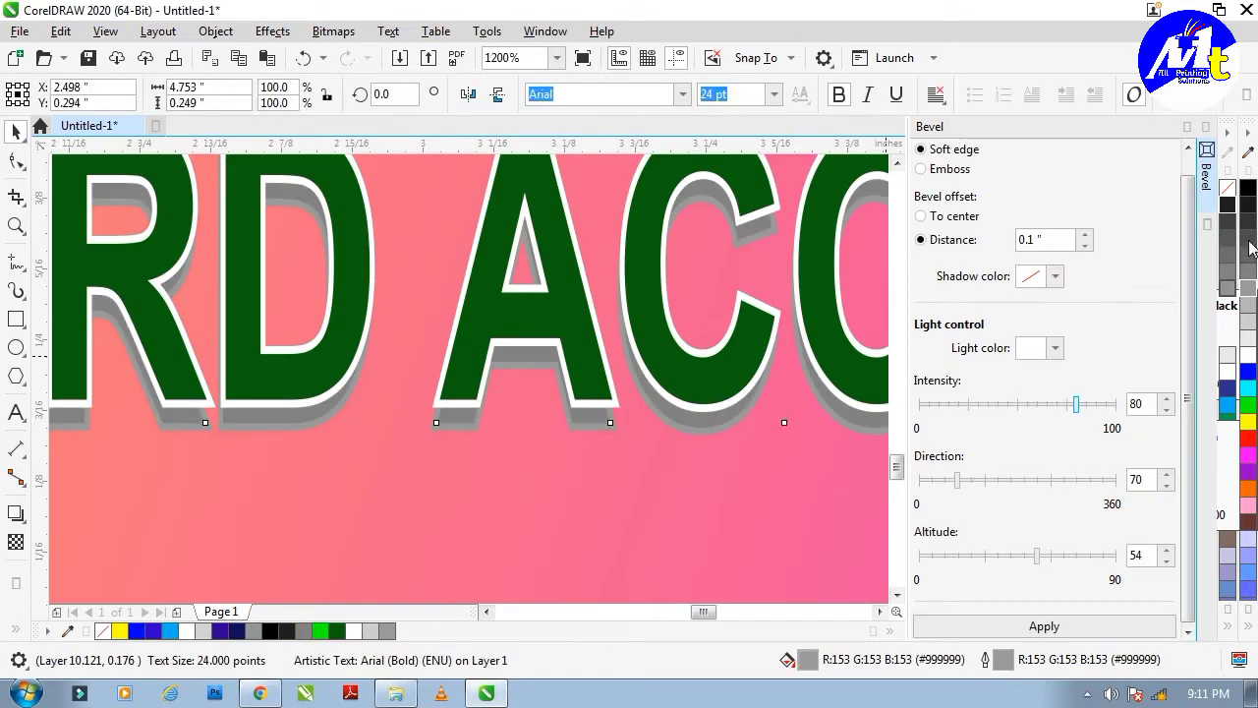
right_click(1247, 240)
scroll(688, 453, down, 2)
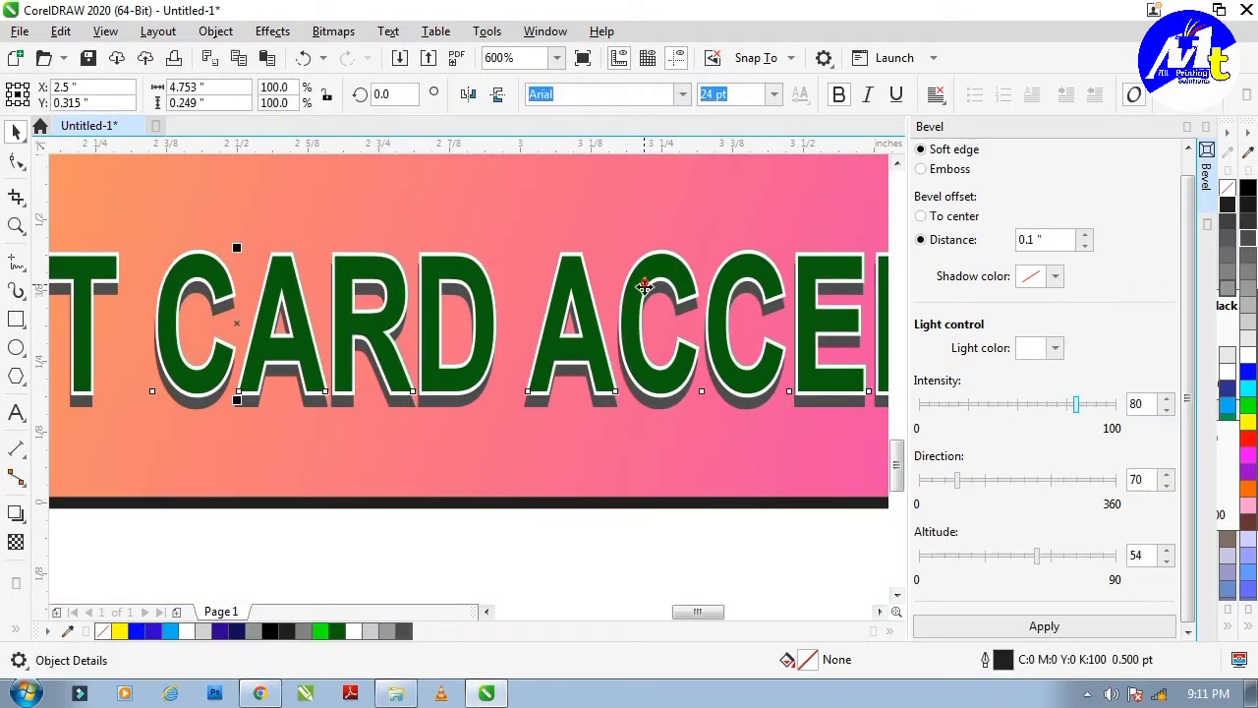
Apply the soft-edge bevel to the bottom line's green lettering.
click(1044, 626)
scroll(590, 462, down, 3)
scroll(549, 479, up, 1)
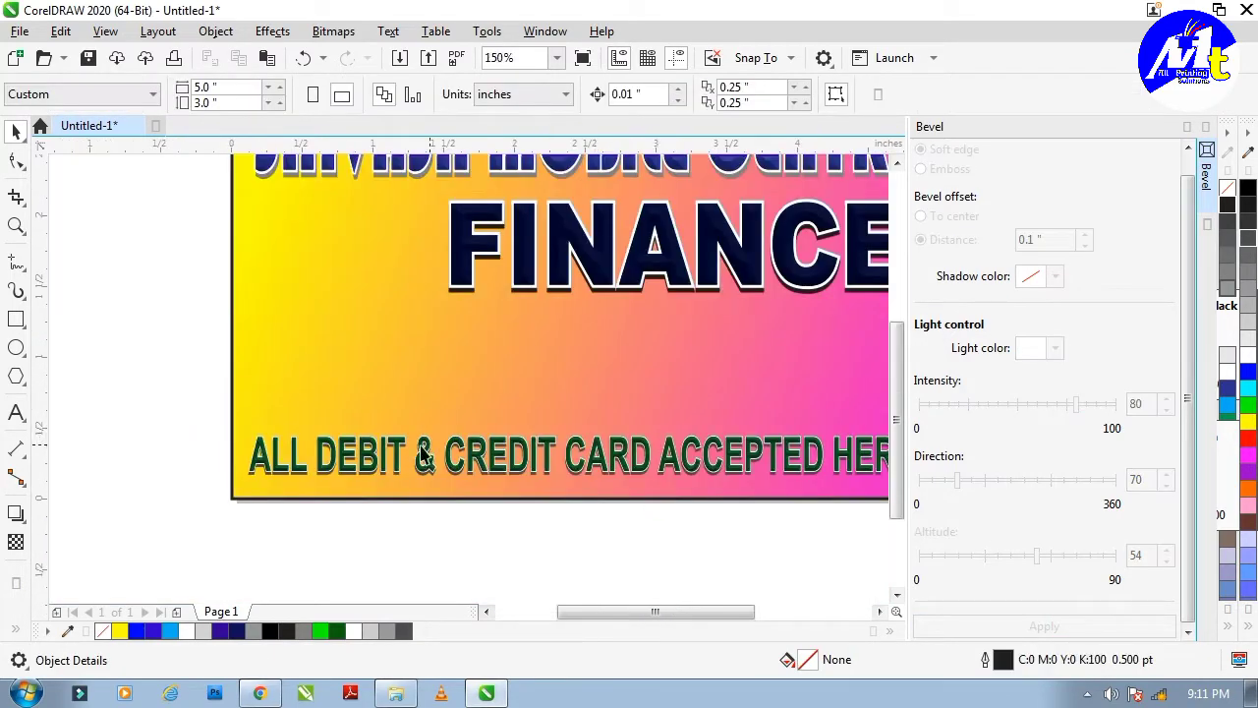
drag(535, 479, 882, 483)
scroll(452, 439, up, 2)
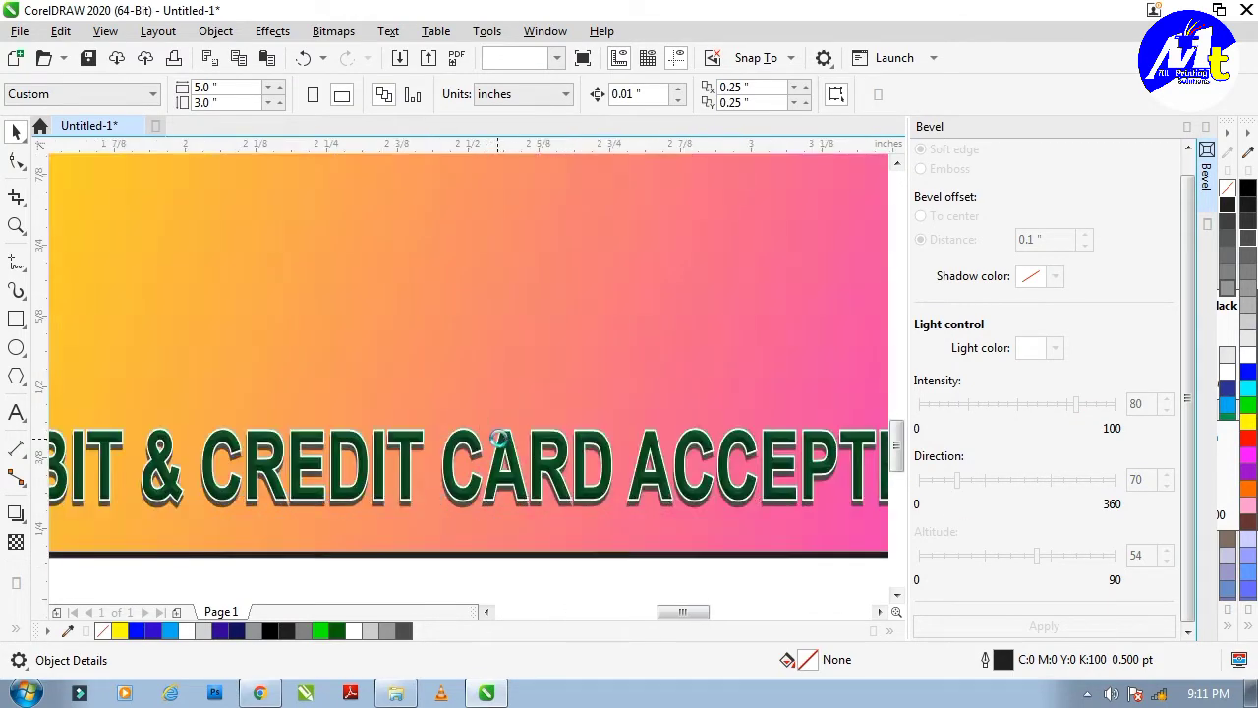
scroll(468, 408, down, 2)
click(411, 513)
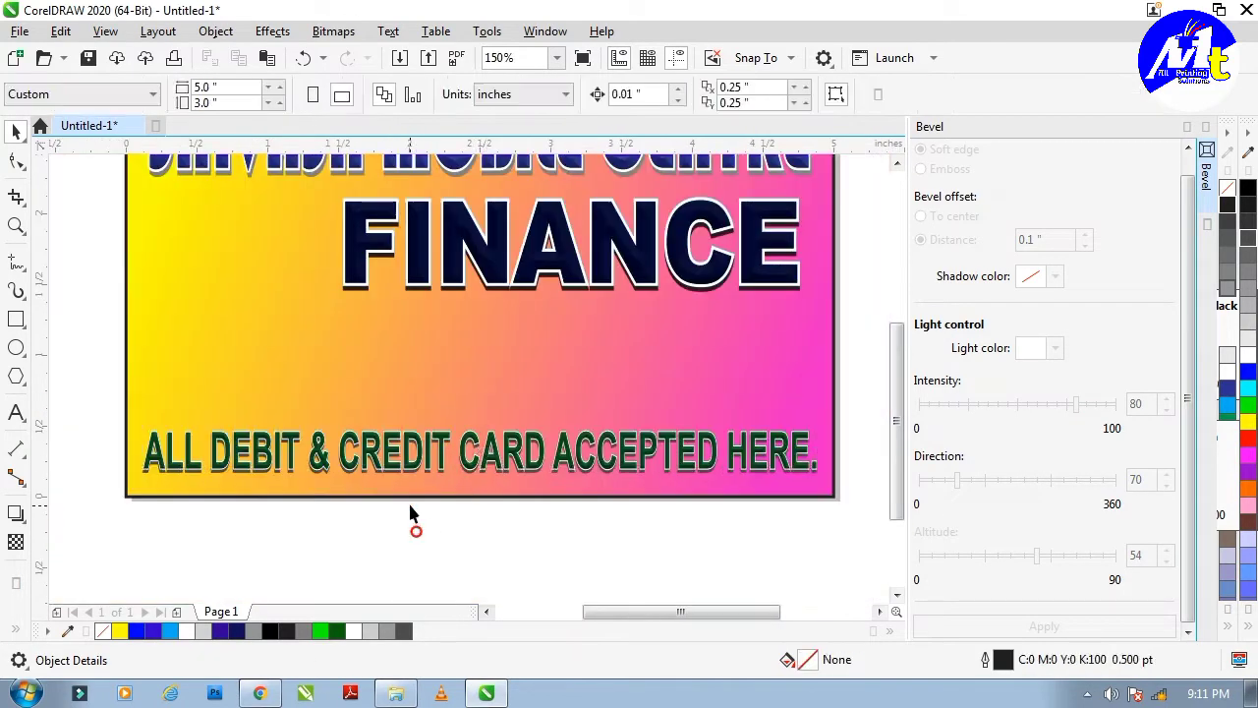
Select all parts of the FINANCE heading.
scroll(184, 357, down, 1)
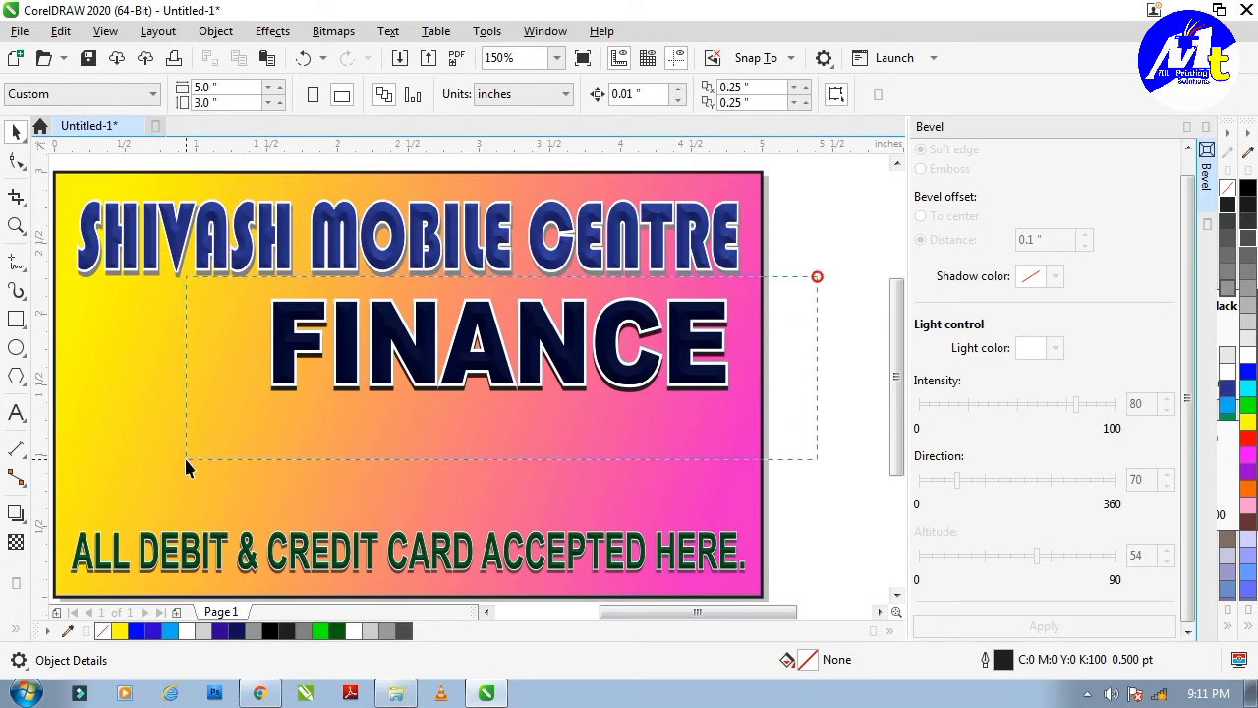
drag(183, 455, 185, 457)
scroll(541, 390, up, 2)
scroll(544, 388, down, 2)
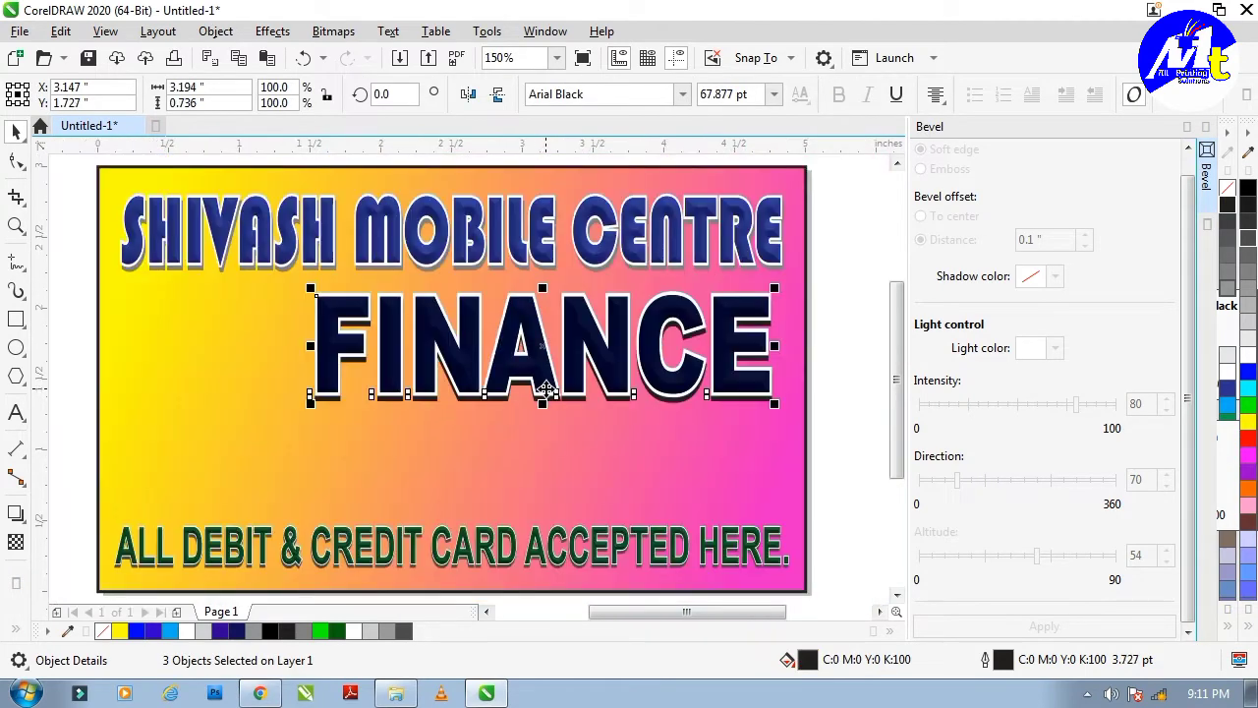
scroll(539, 393, up, 1)
Stretch FINANCE slightly taller and resize and position the TATA CAPITAL and CAPITAL FIRST logos.
drag(539, 394, 536, 406)
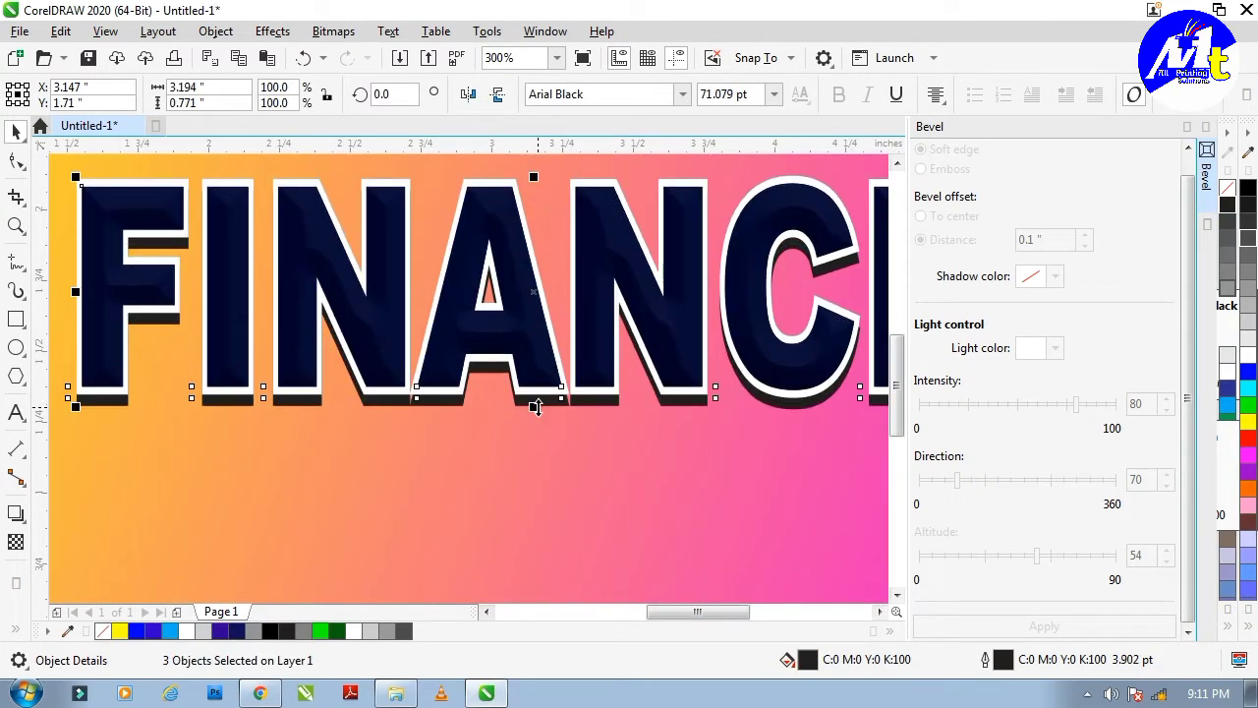
scroll(648, 398, down, 2)
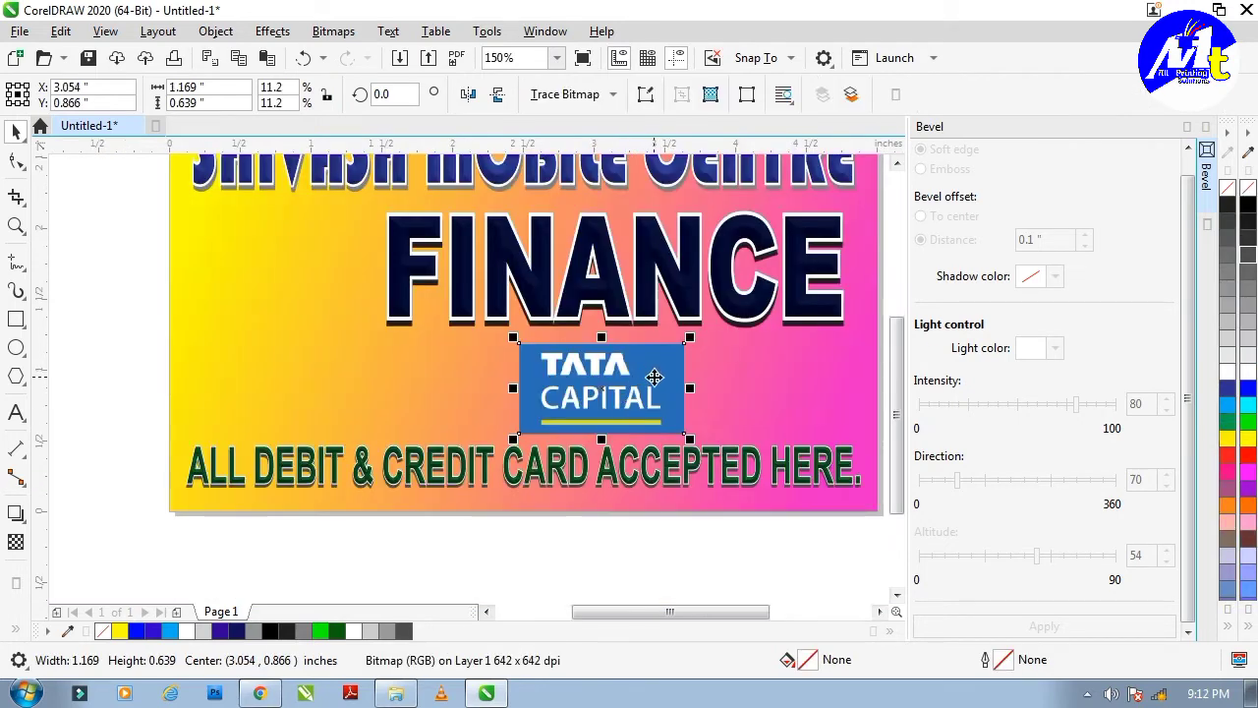
drag(688, 335, 627, 373)
drag(565, 405, 570, 391)
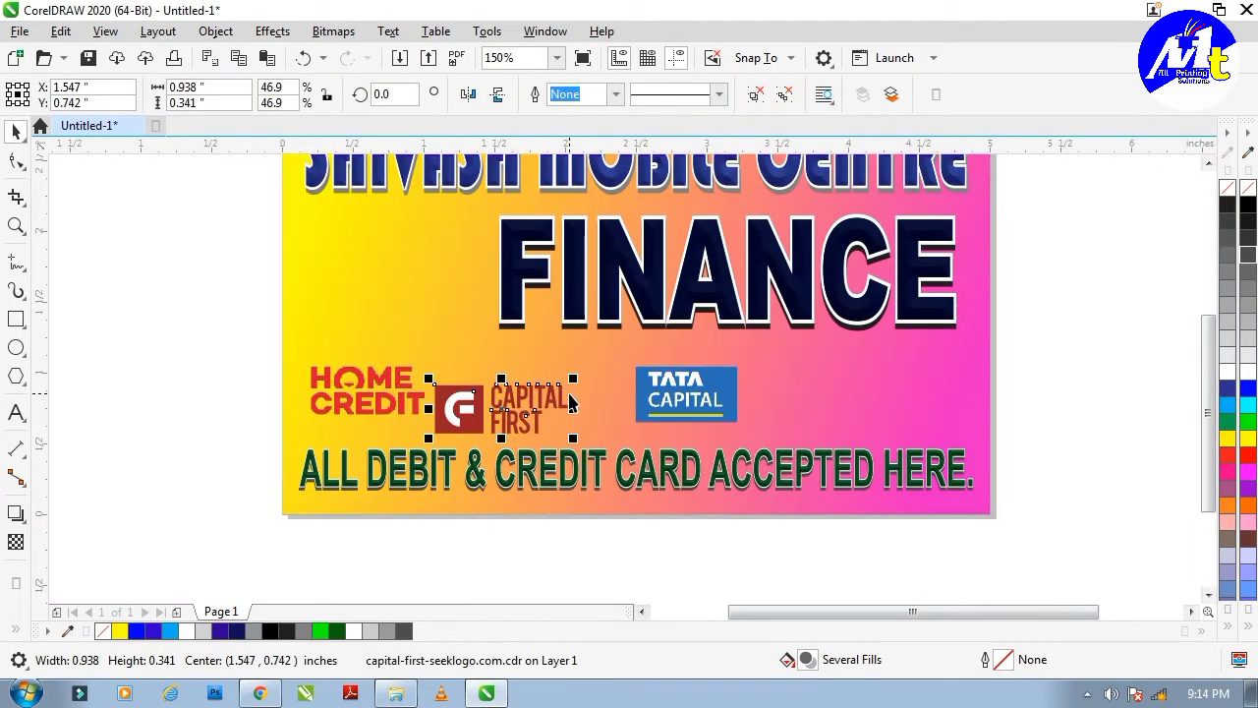
scroll(570, 404, up, 1)
drag(570, 403, 690, 370)
drag(687, 444, 680, 439)
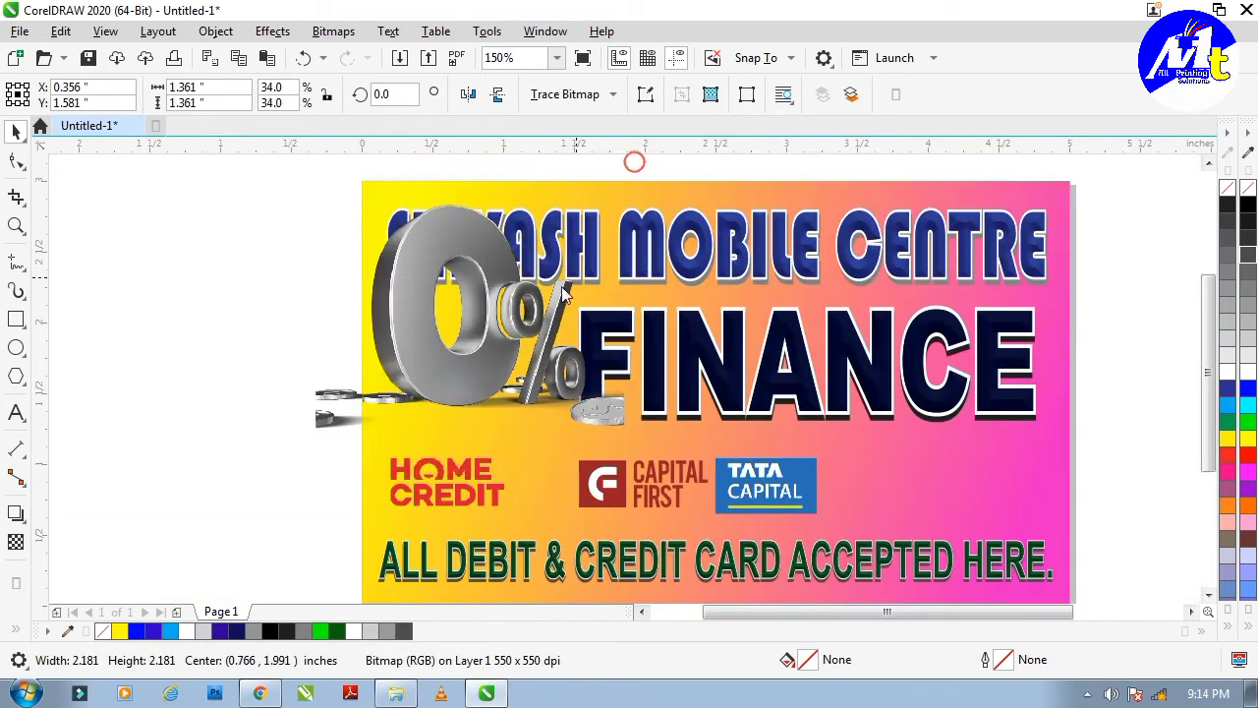
Shift the 0% graphic slightly right and enlarge it a little.
drag(457, 385, 510, 377)
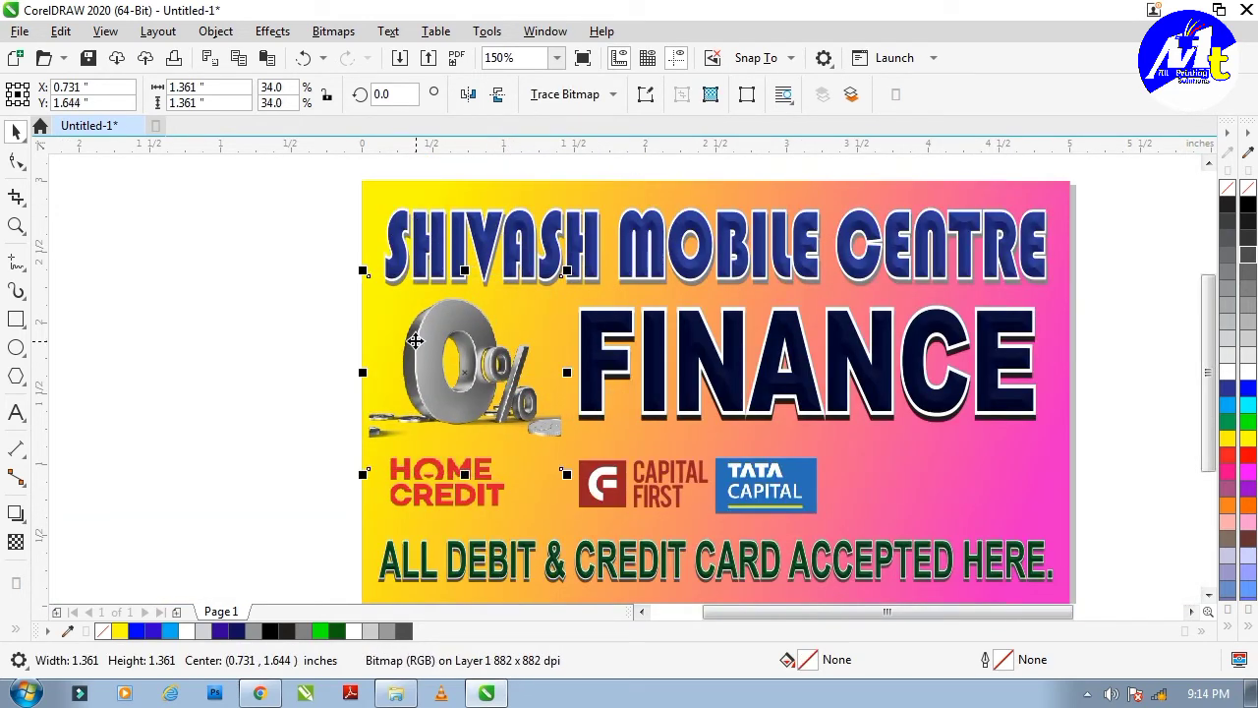
scroll(417, 349, down, 1)
click(340, 362)
scroll(432, 387, up, 1)
click(433, 387)
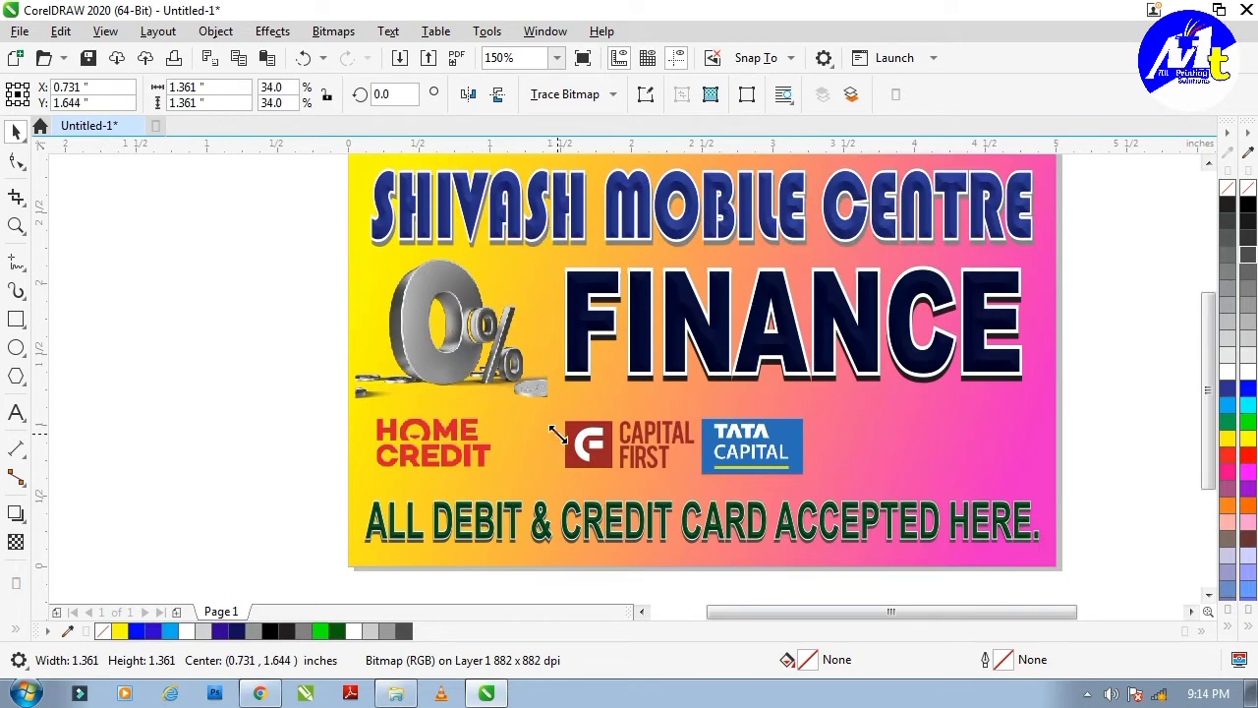
drag(559, 433, 565, 441)
scroll(442, 350, down, 1)
click(338, 370)
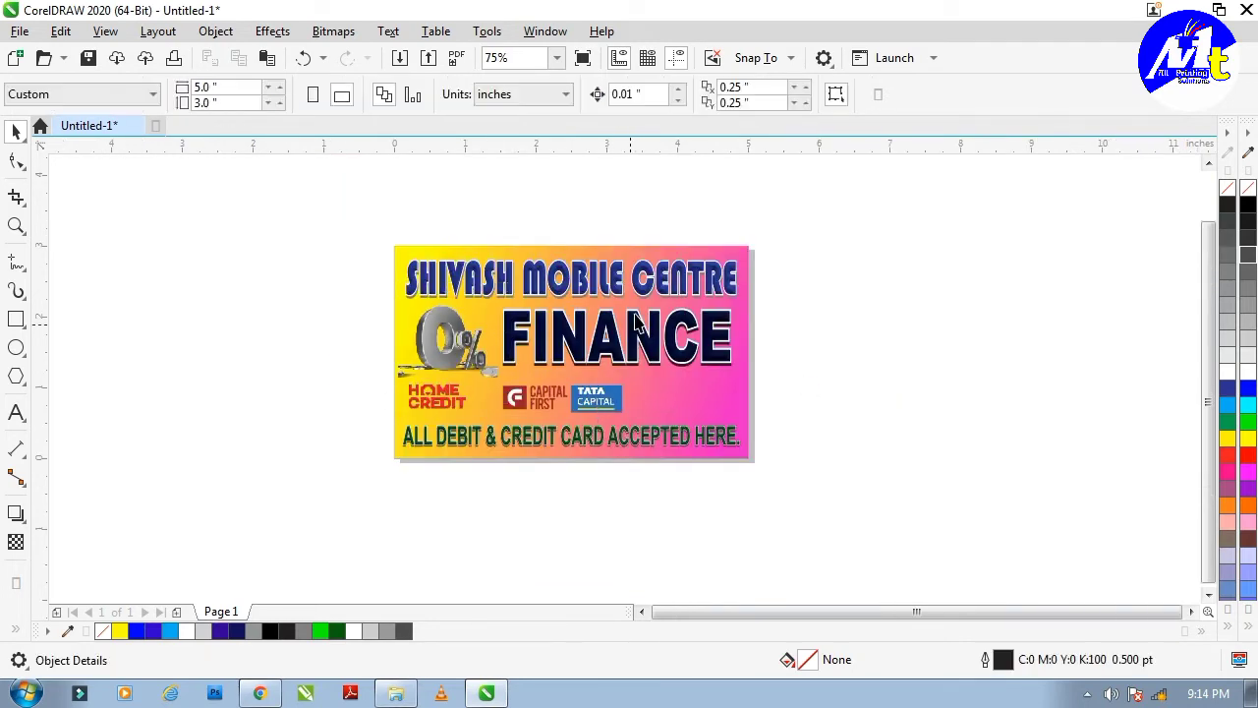
scroll(706, 324, up, 1)
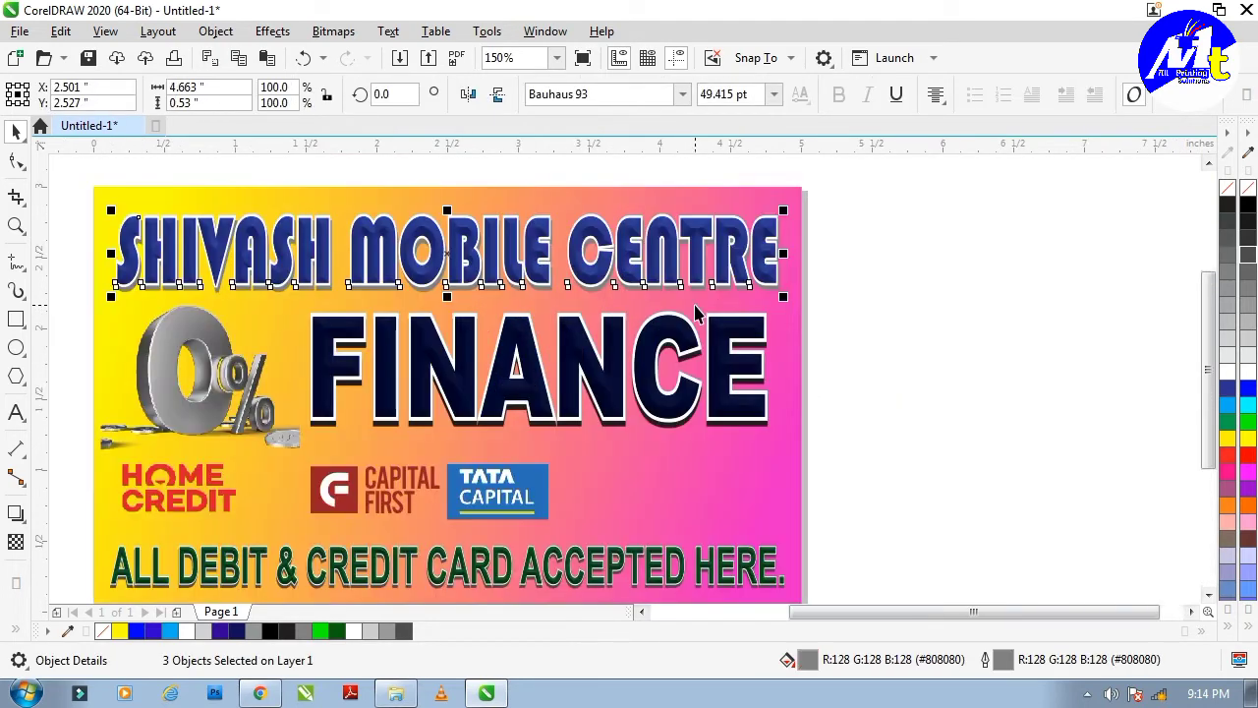
Add a new text line above the title with the shop's mobile number.
click(871, 324)
scroll(871, 324, down, 1)
scroll(768, 272, up, 3)
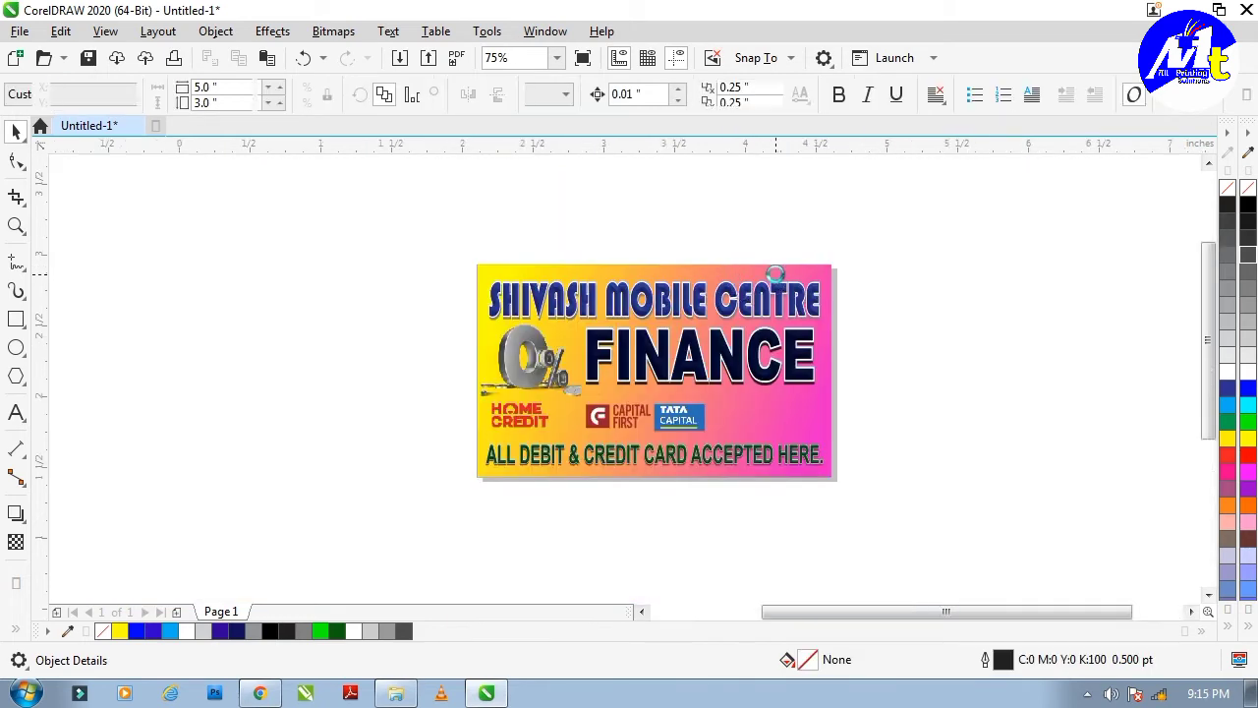
key(F8)
click(688, 270)
text(M)
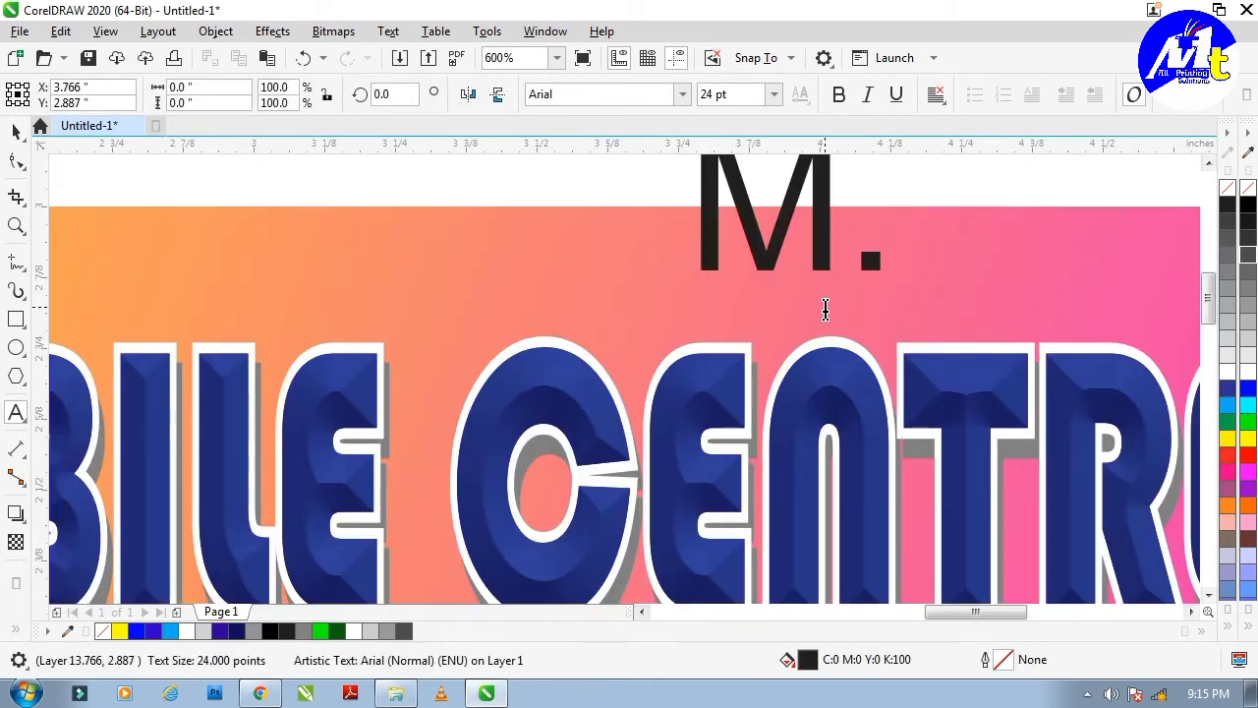
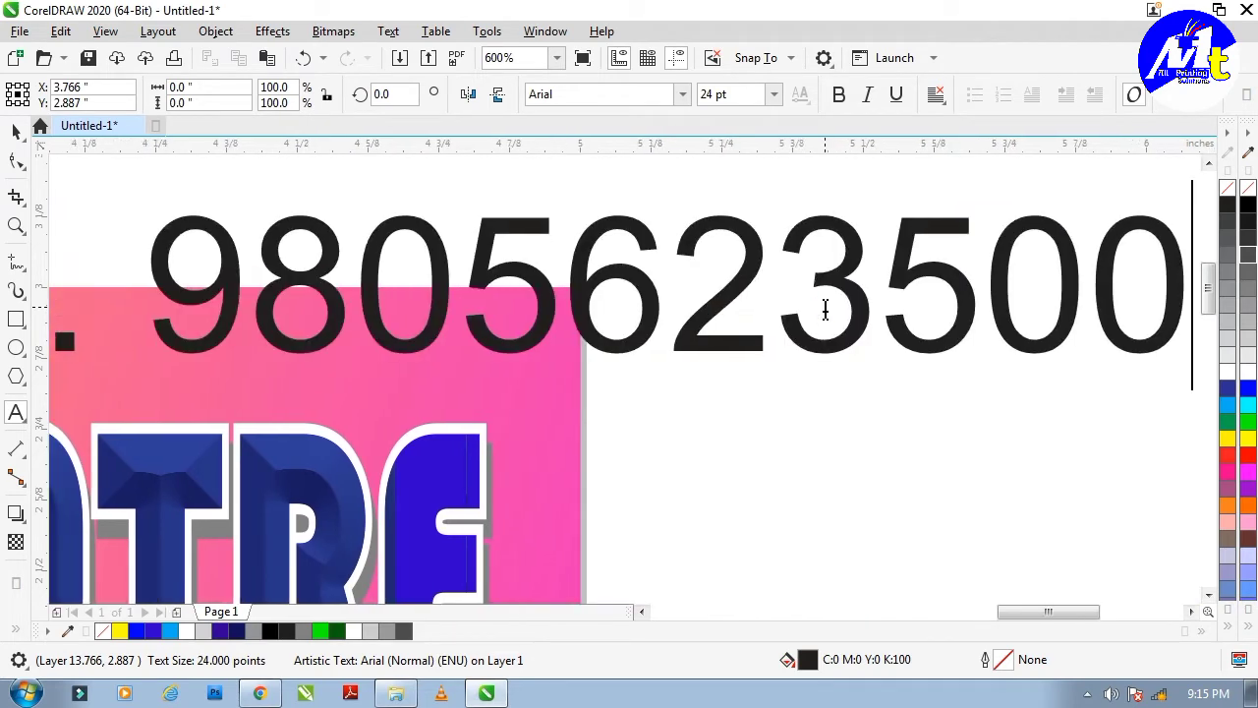
scroll(825, 311, down, 4)
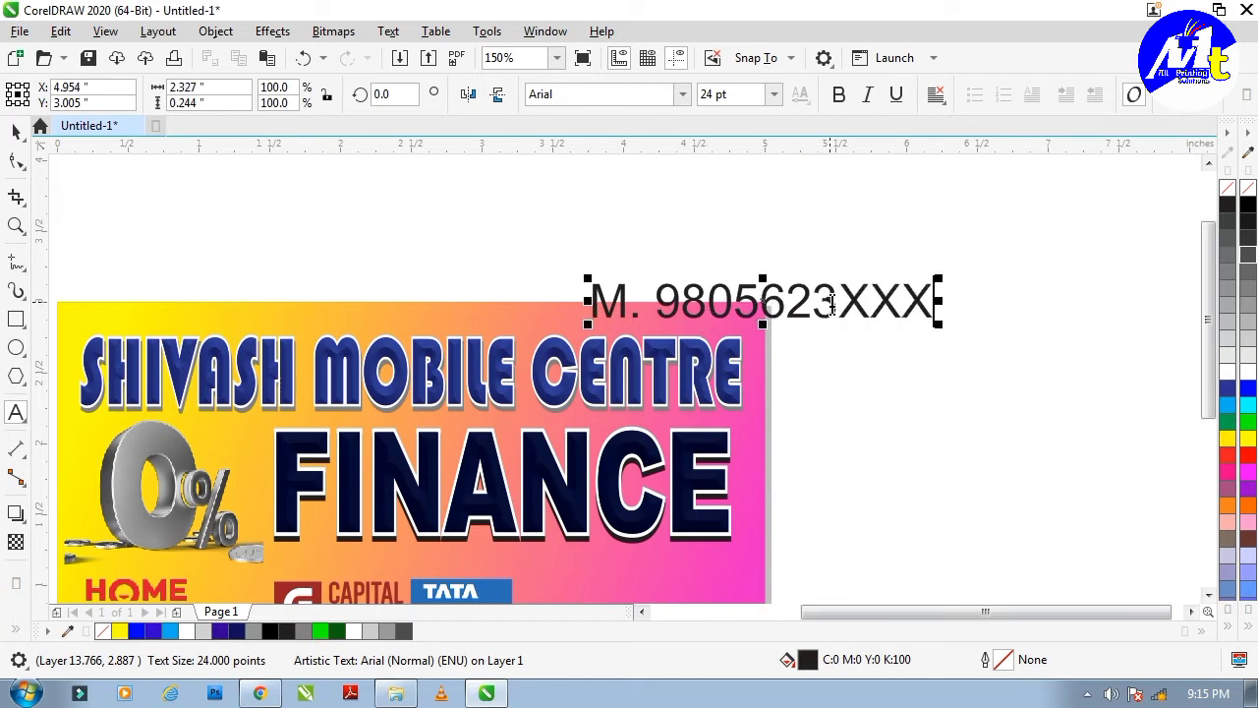
Shrink the phone number to about 11 pt, move it top-right, and make it bold.
drag(941, 280, 753, 270)
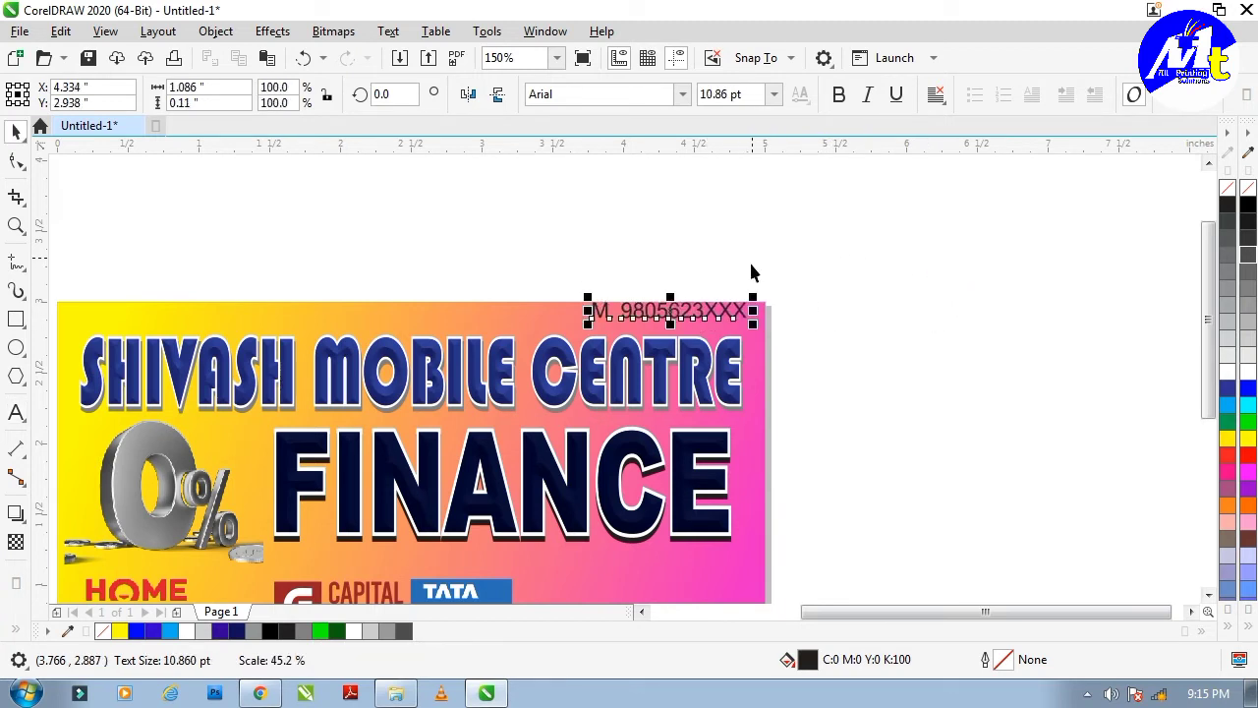
scroll(691, 311, up, 2)
drag(693, 306, 688, 315)
click(838, 95)
click(958, 347)
scroll(786, 405, up, 1)
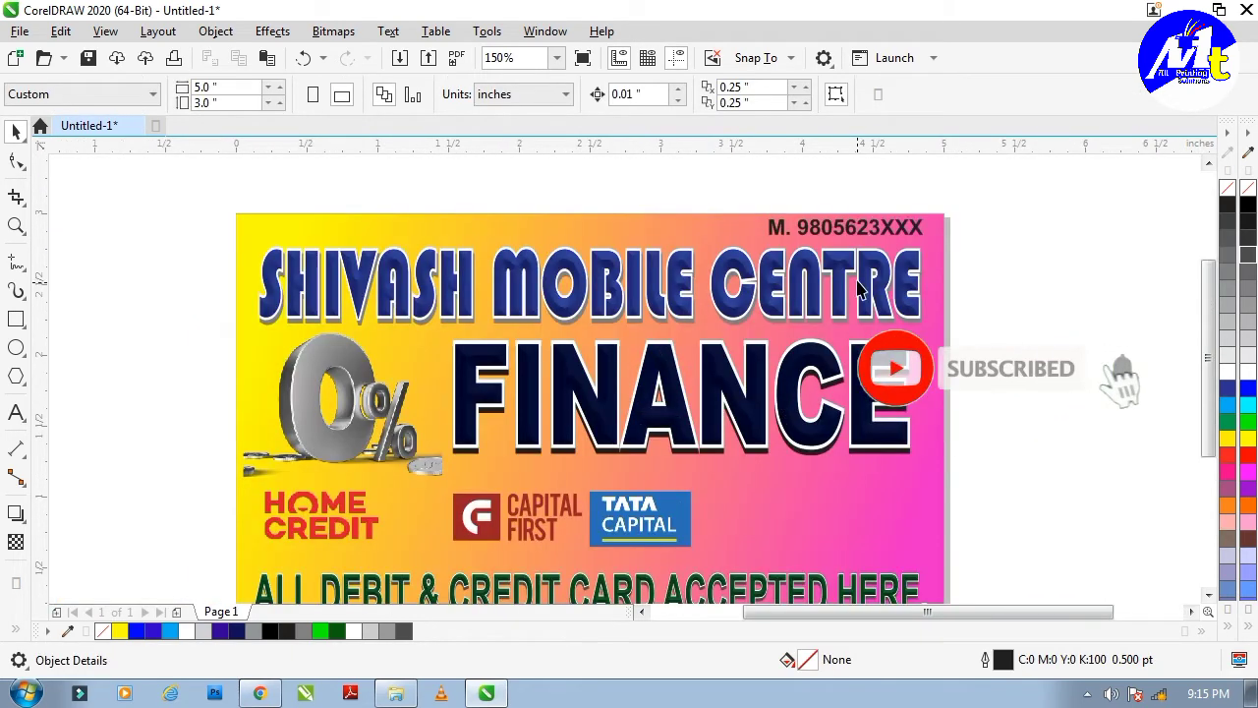
click(873, 229)
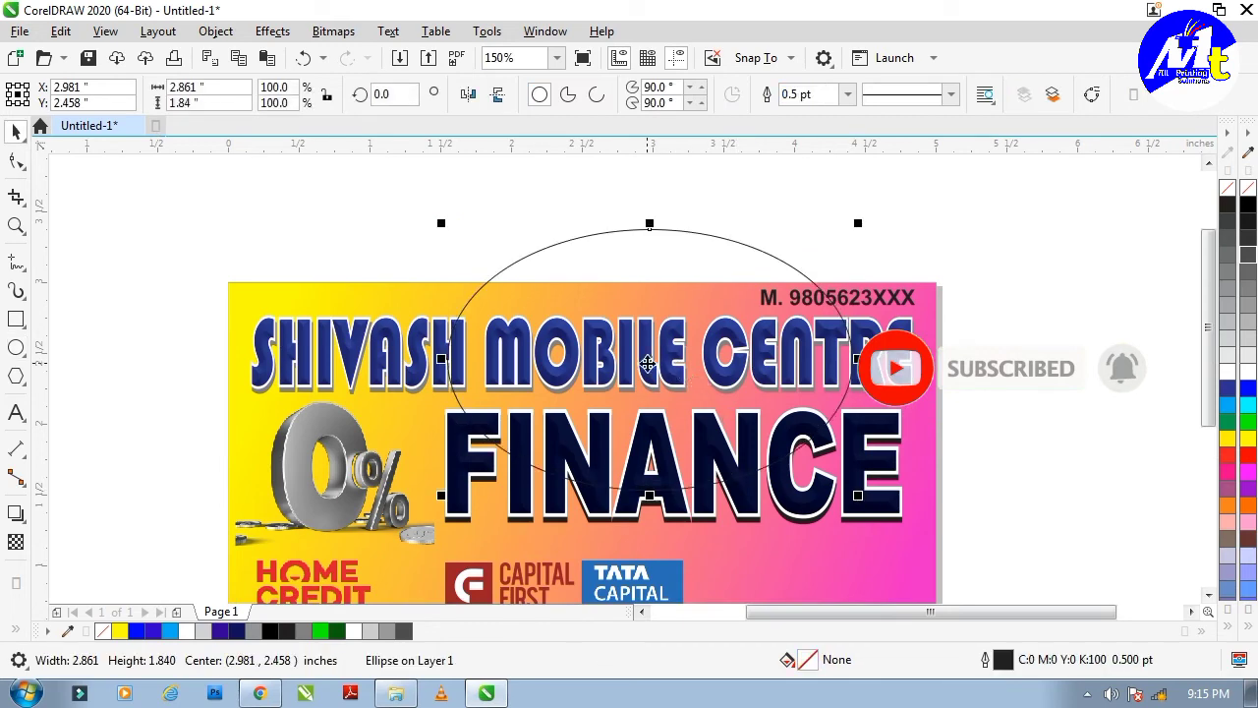
Move the ellipse over the top headline, fill it white and convert it to a bitmap.
drag(648, 364, 588, 315)
click(1228, 372)
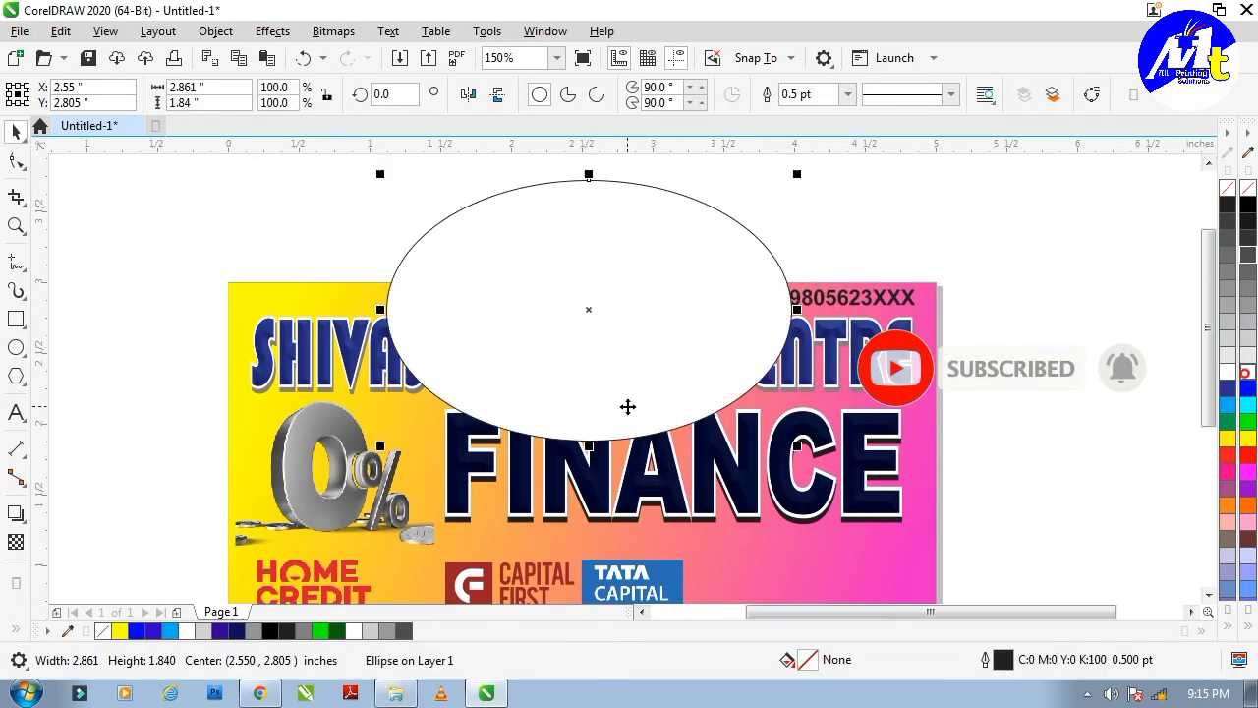
click(334, 32)
click(365, 48)
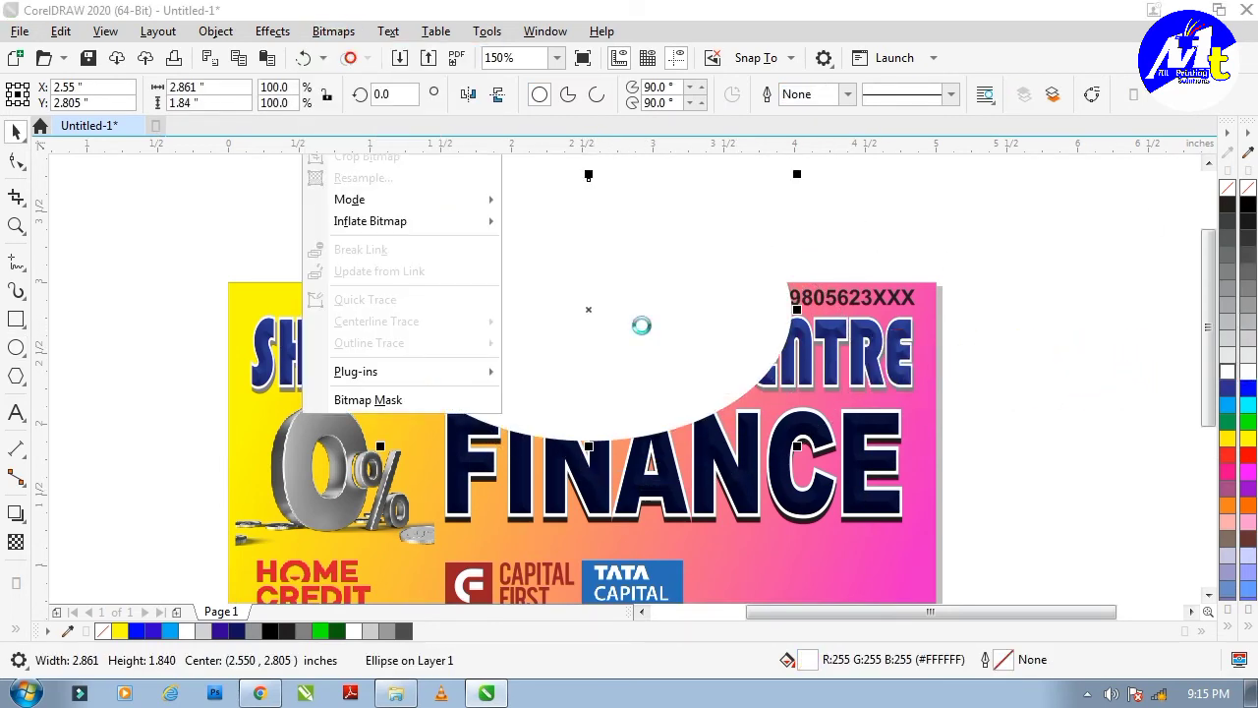
click(652, 455)
Feather the white bitmap and stretch it taller behind the top headline.
click(316, 32)
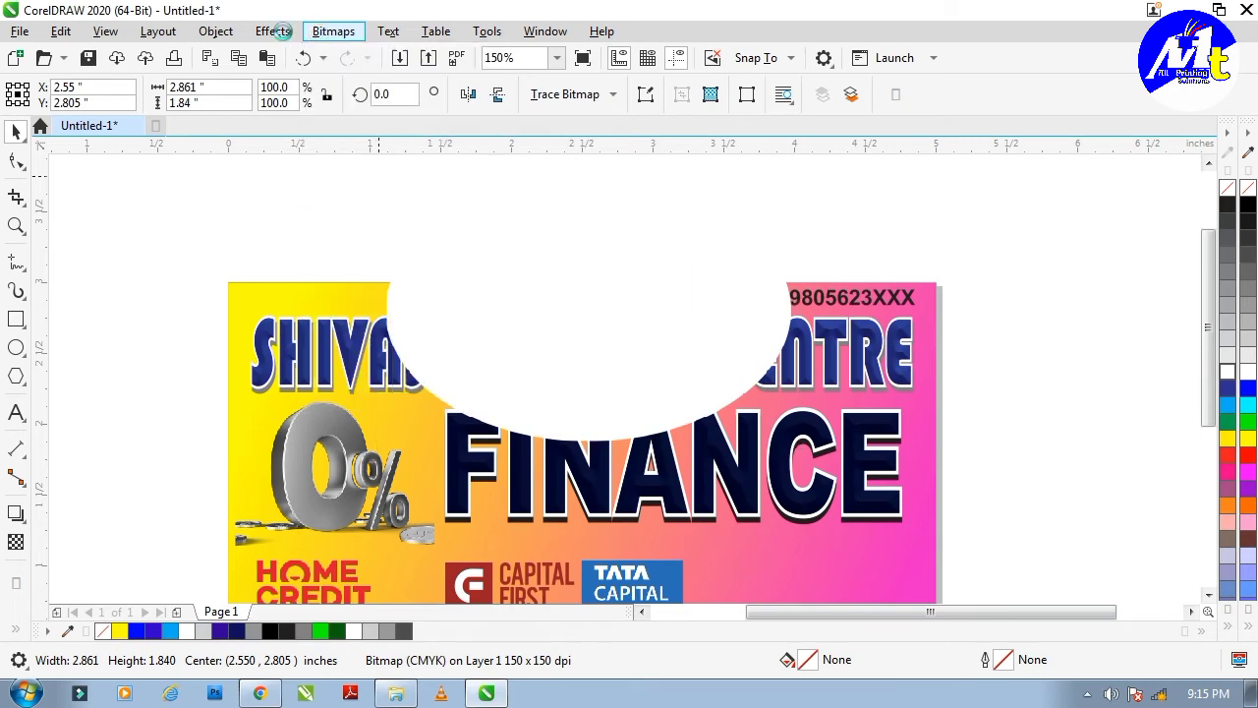
click(275, 32)
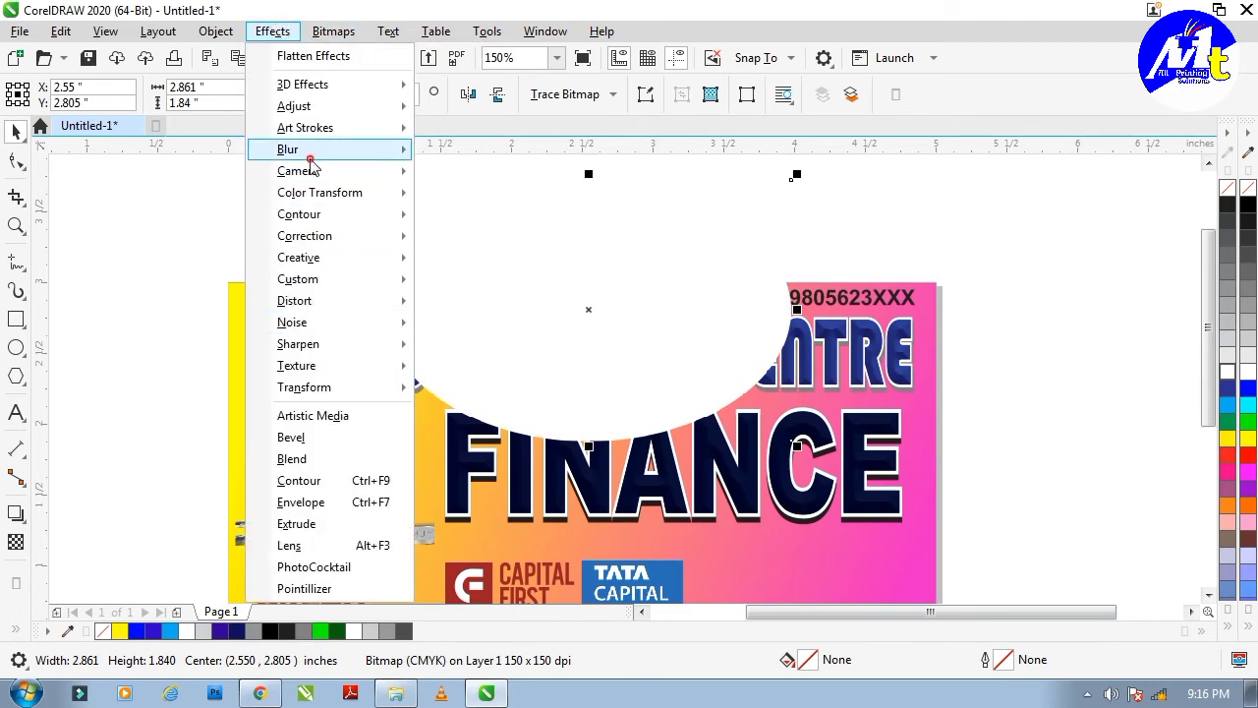
mouse_move(310, 152)
click(468, 174)
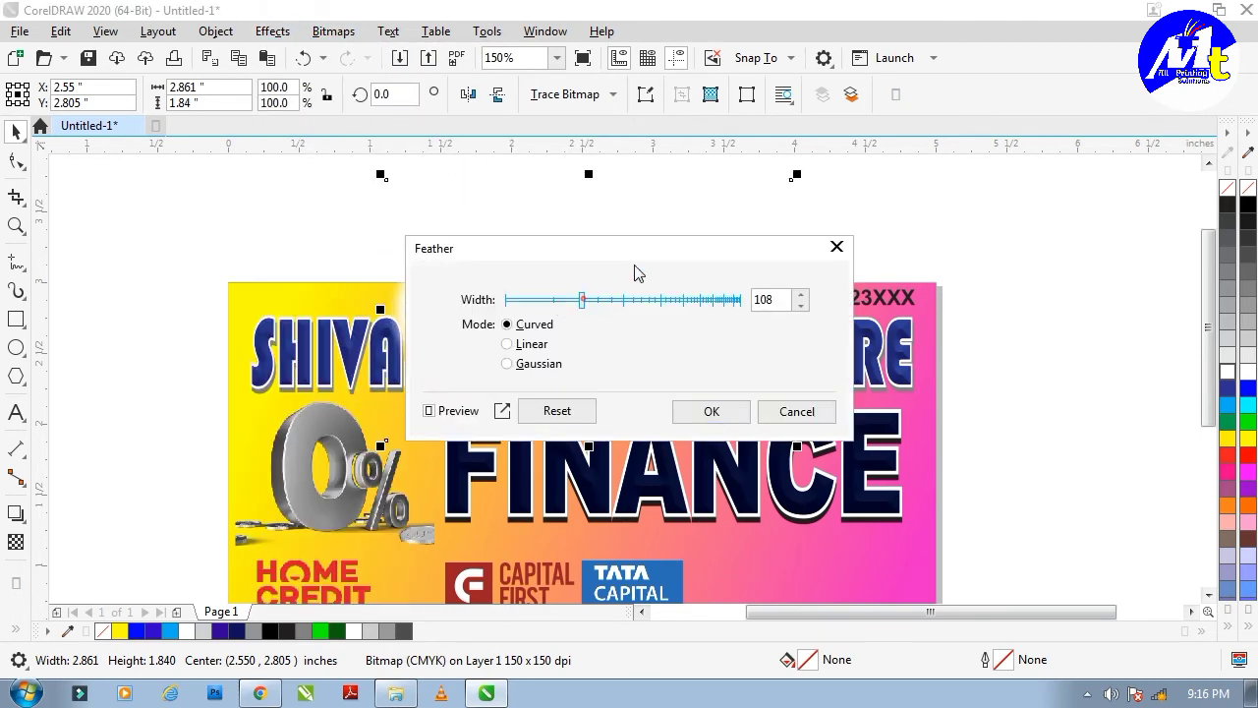
drag(635, 272, 680, 497)
click(755, 631)
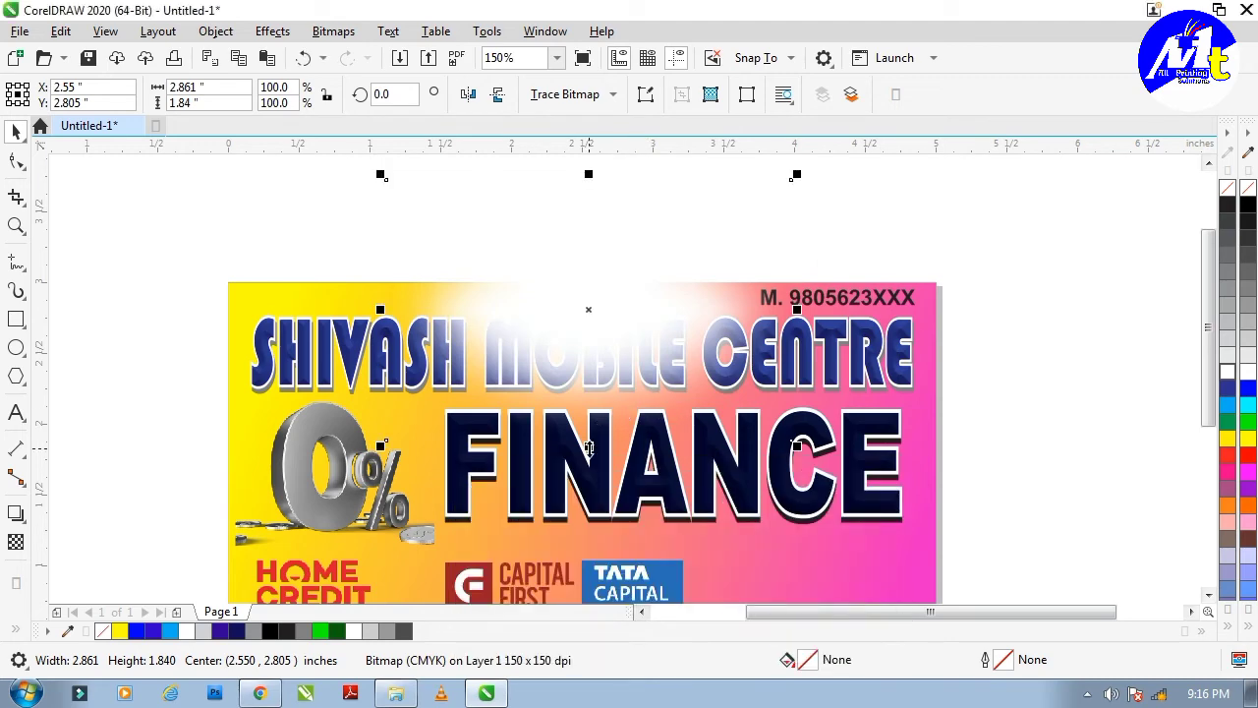
drag(589, 448, 590, 568)
drag(665, 390, 657, 327)
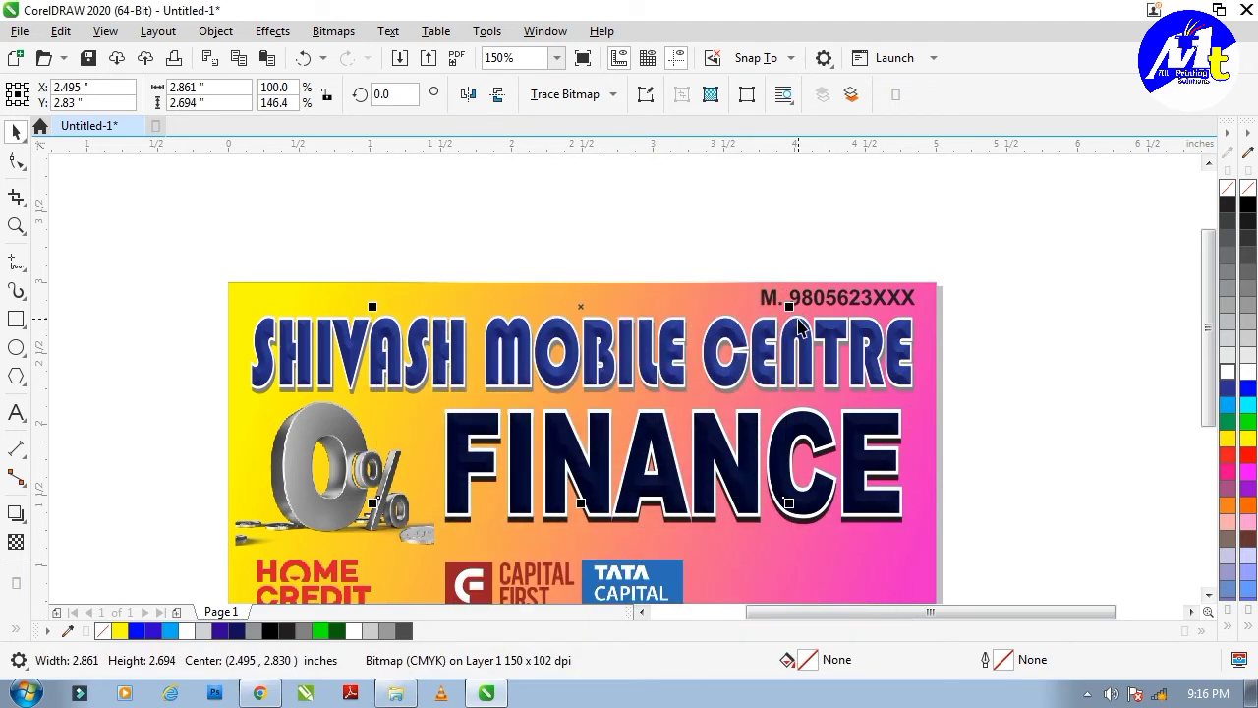
PowerClip the white glow inside the card background.
key(alt+j)
key(w)
key(p)
click(678, 298)
key(Escape)
scroll(734, 304, down, 1)
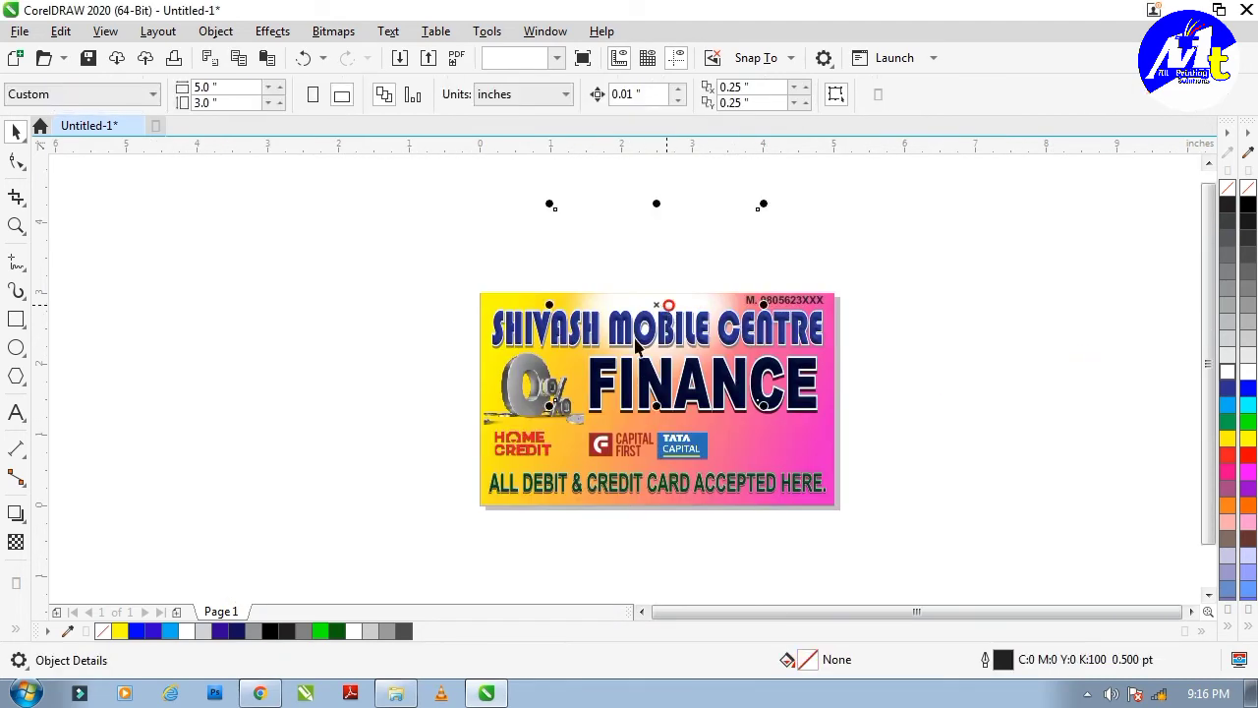
Enlarge the clipped glow across the card and draw a new ellipse over the lower left.
drag(549, 406, 500, 453)
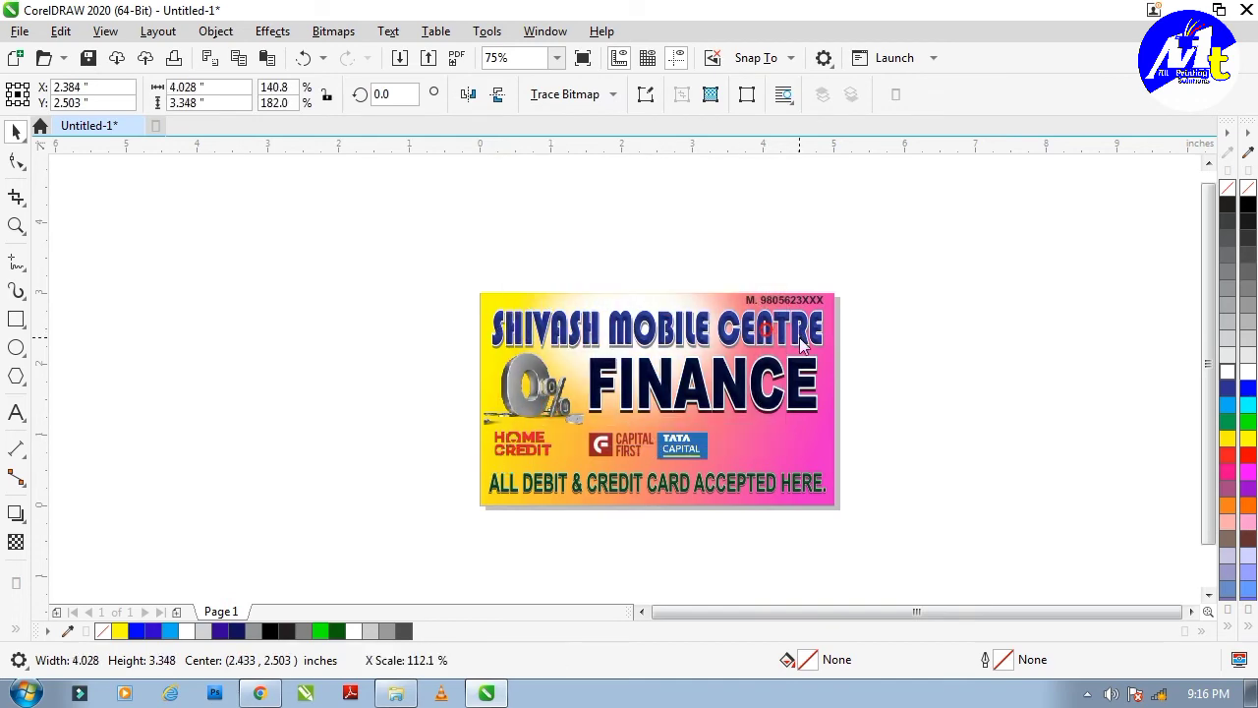
key(Escape)
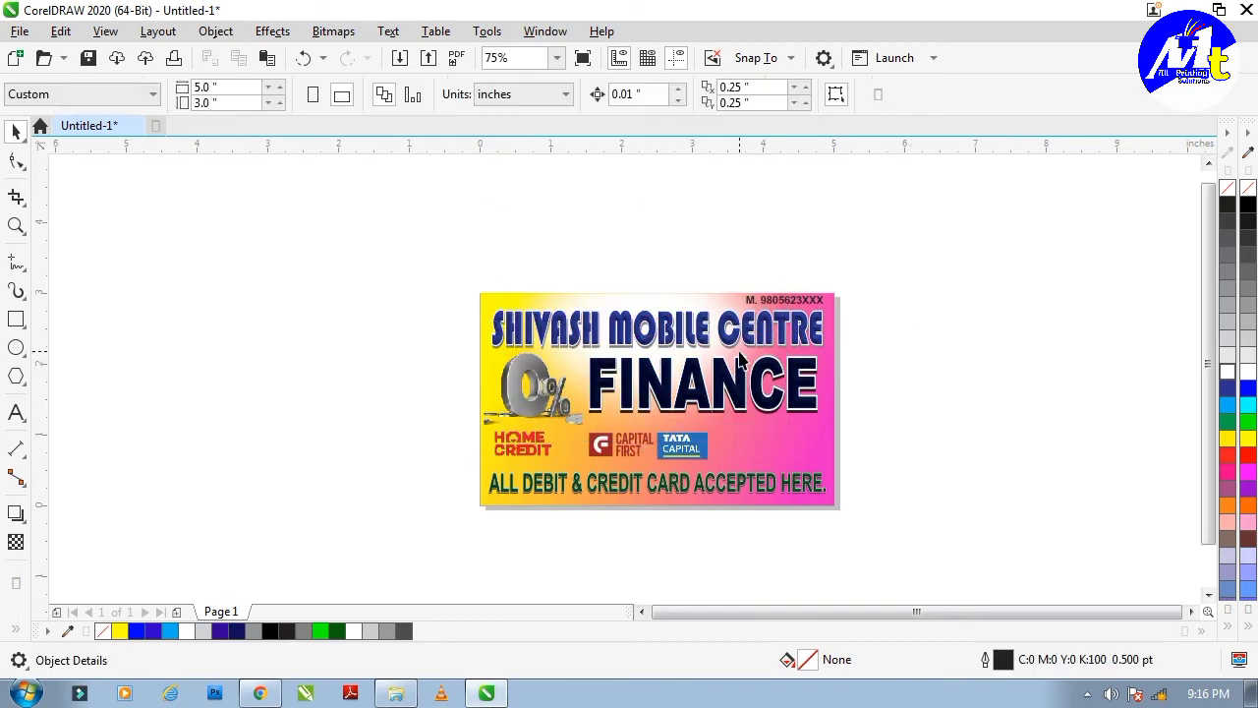
scroll(715, 414, up, 1)
scroll(569, 380, down, 1)
click(576, 285)
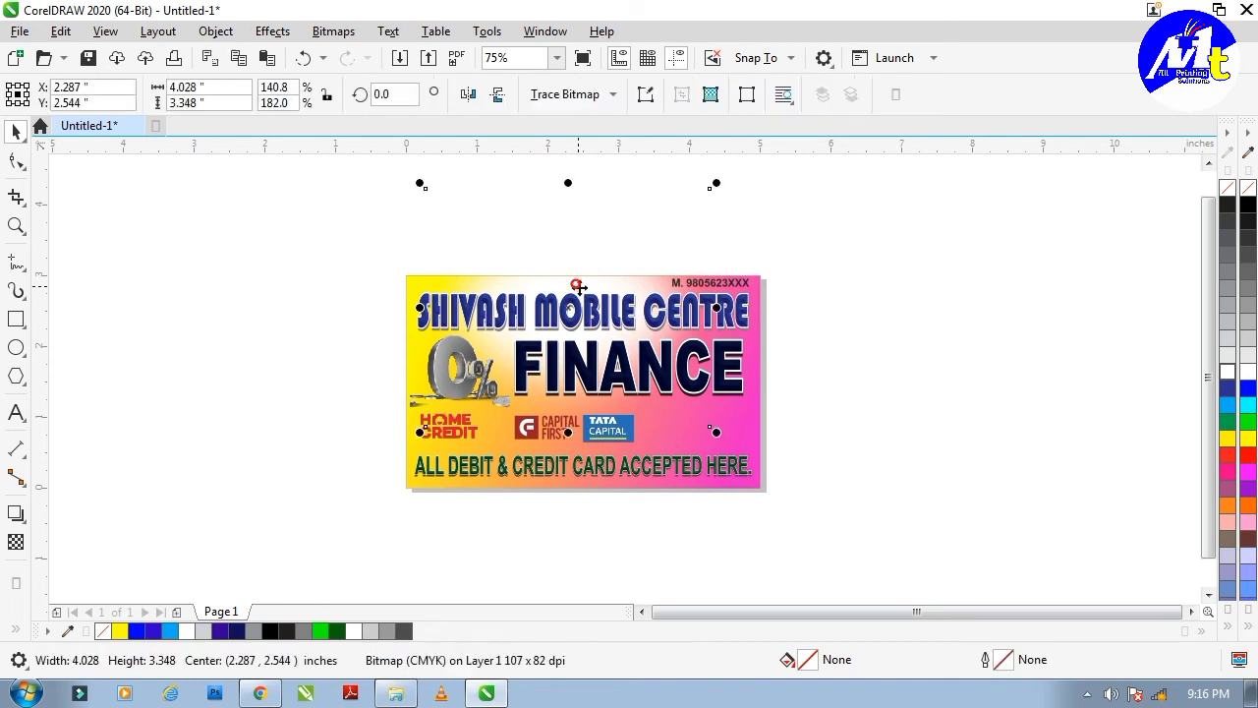
click(864, 331)
click(16, 347)
drag(332, 432, 652, 619)
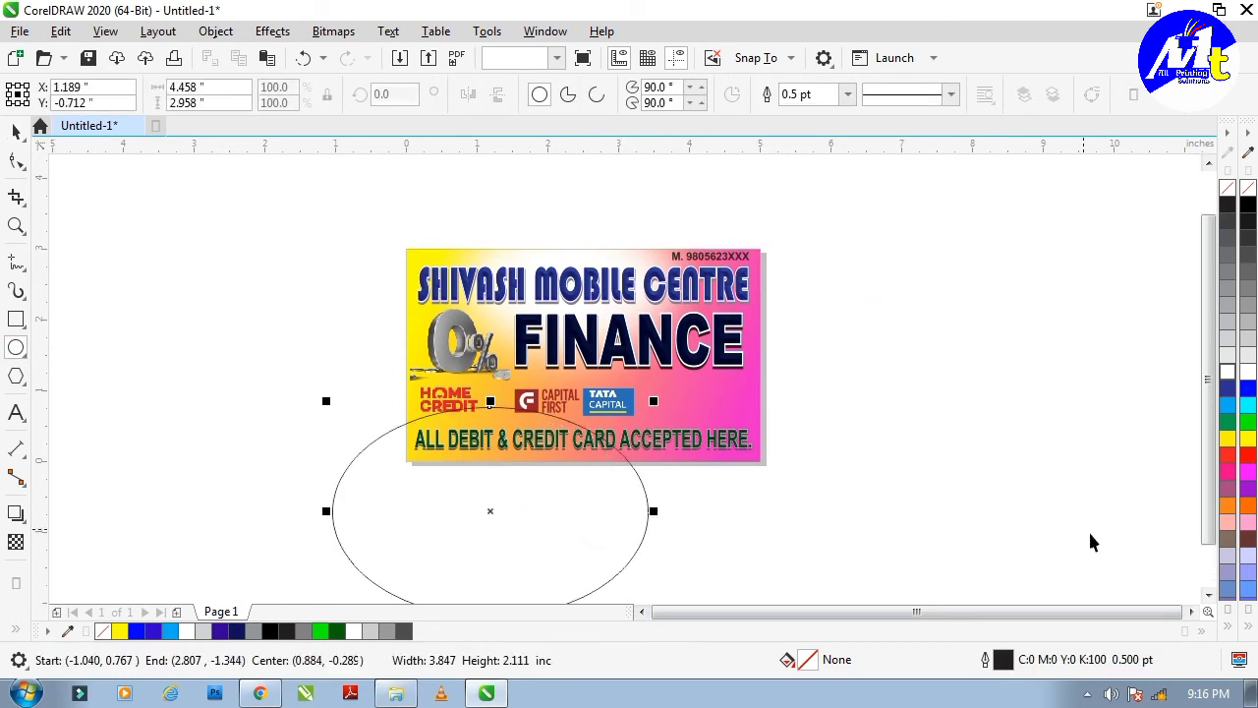
Fill the new ellipse light pink, move it up, and convert it to a bitmap.
click(1247, 627)
click(1172, 485)
drag(517, 485, 546, 456)
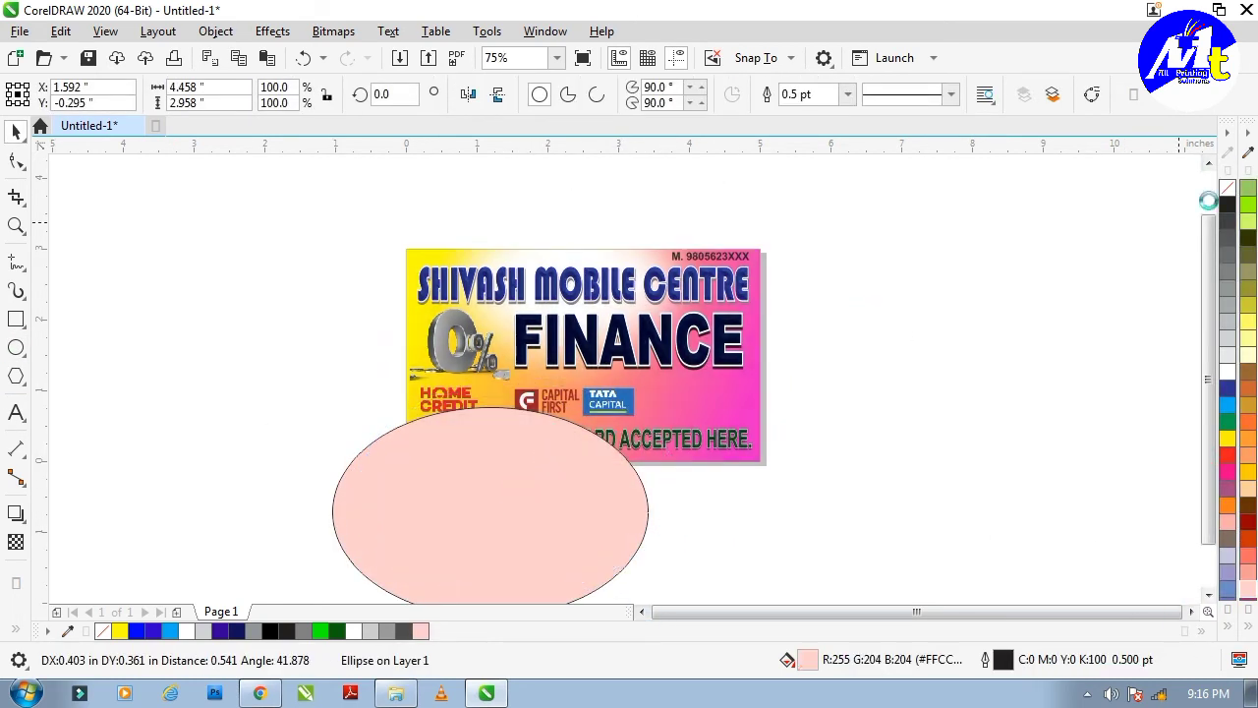
click(334, 31)
click(399, 53)
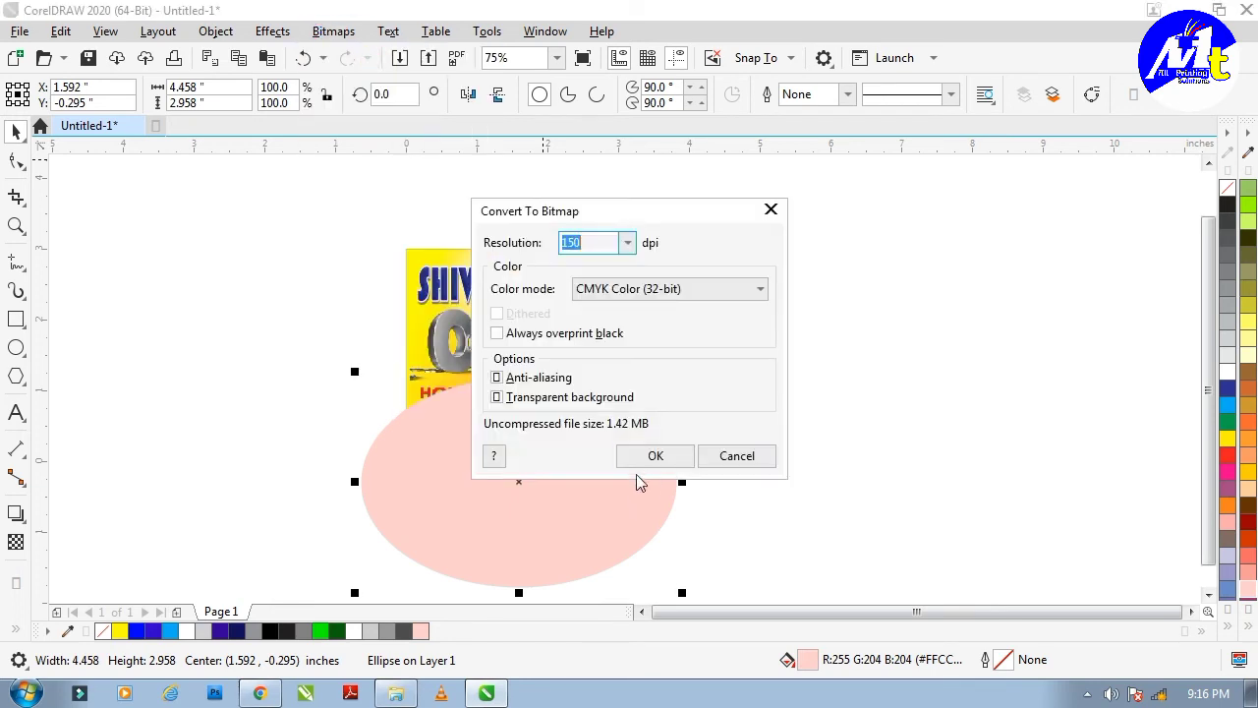
click(653, 452)
Feather the pink bitmap with width 278, then stretch it taller and nudge it into place.
click(272, 32)
mouse_move(295, 149)
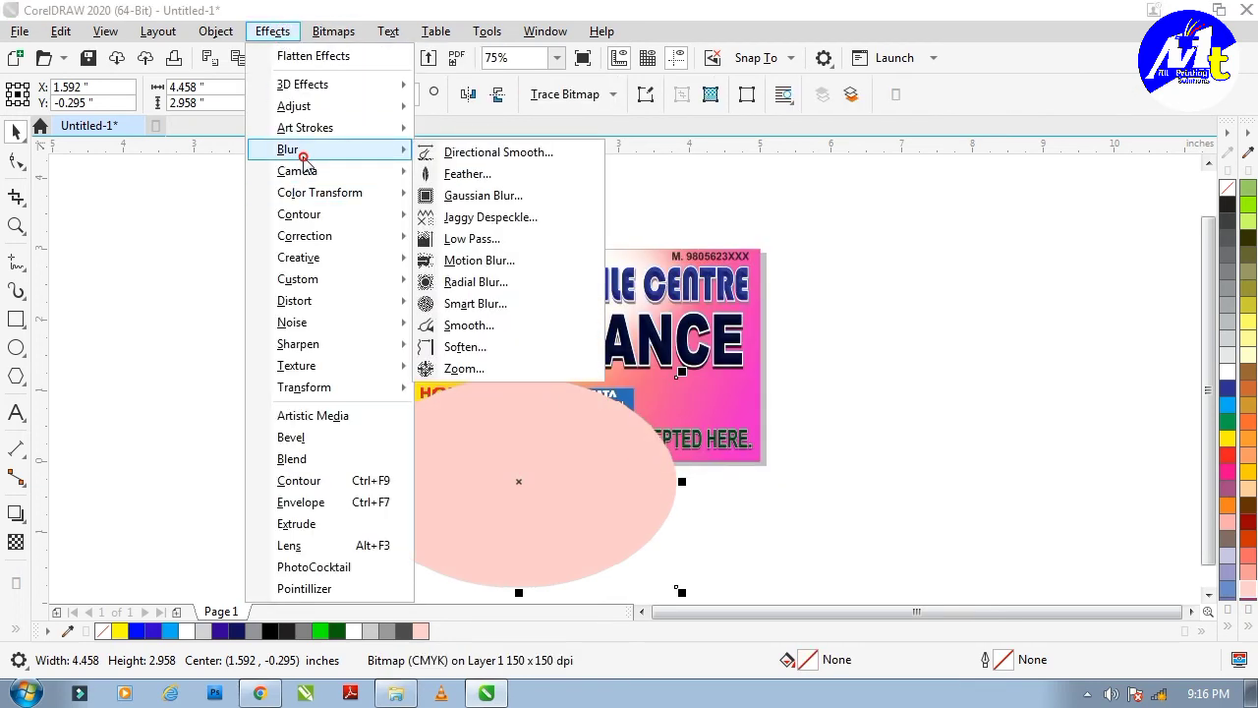
click(475, 173)
drag(628, 298, 625, 300)
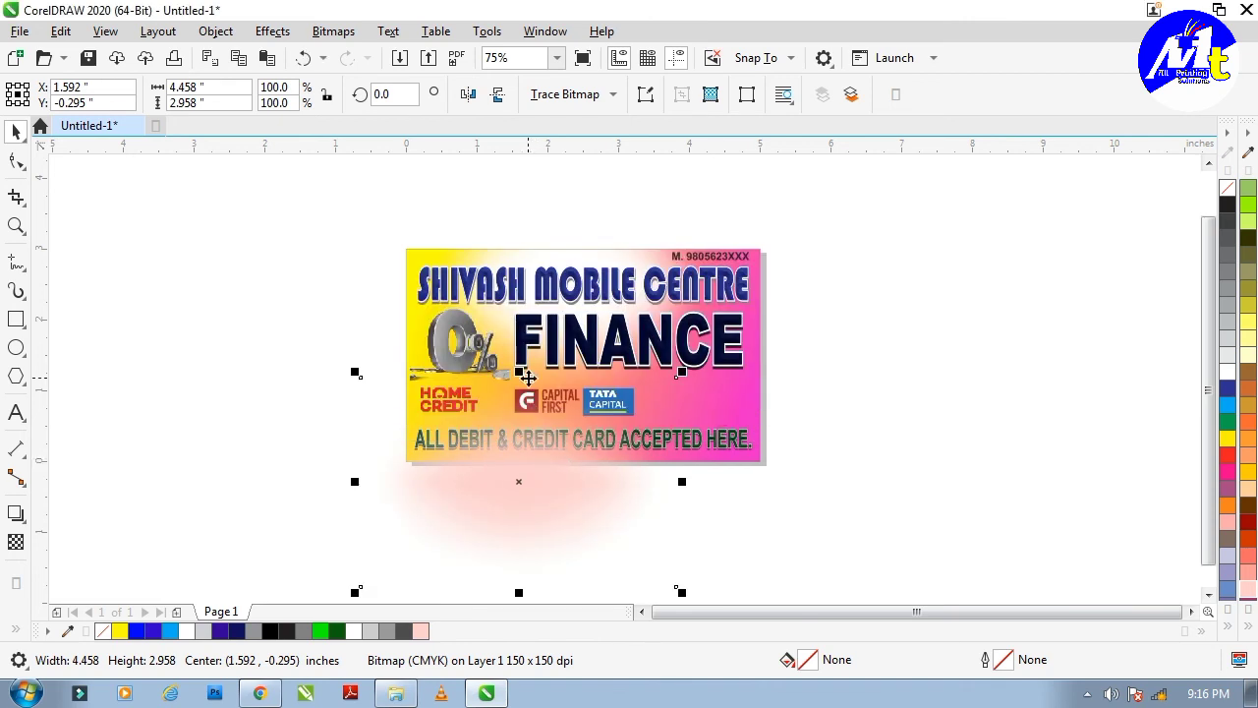
drag(519, 371, 546, 254)
drag(542, 462, 553, 465)
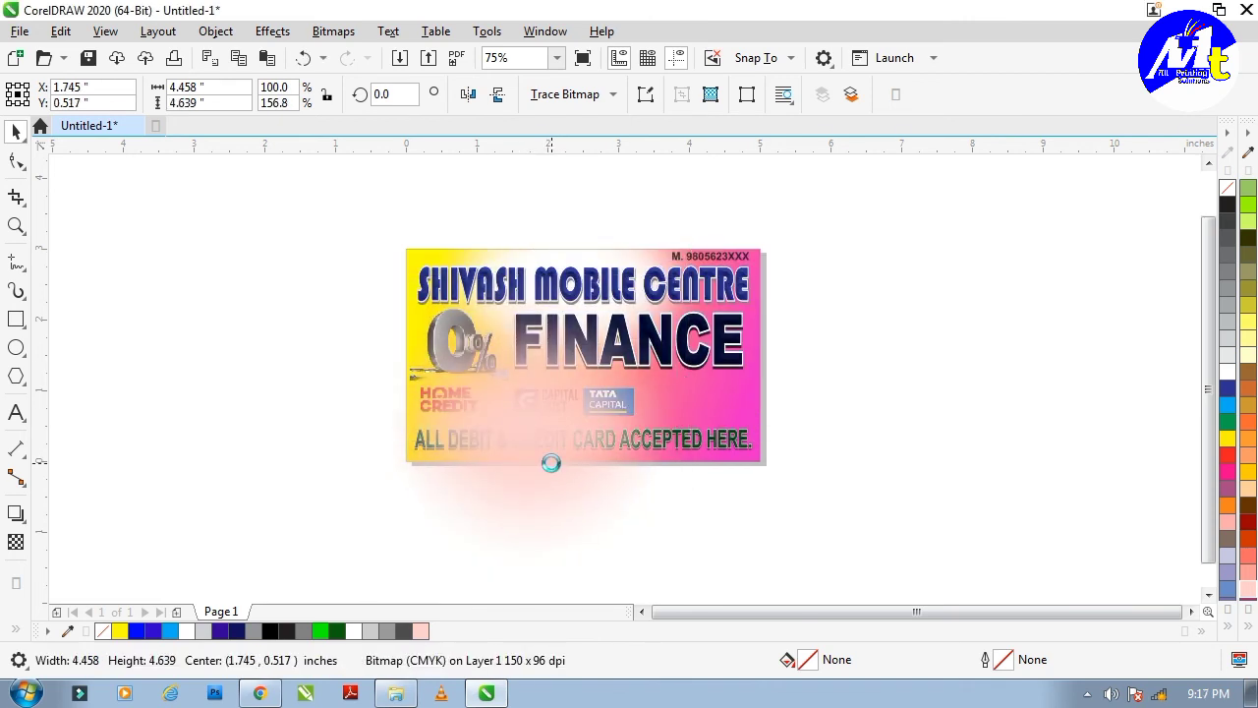